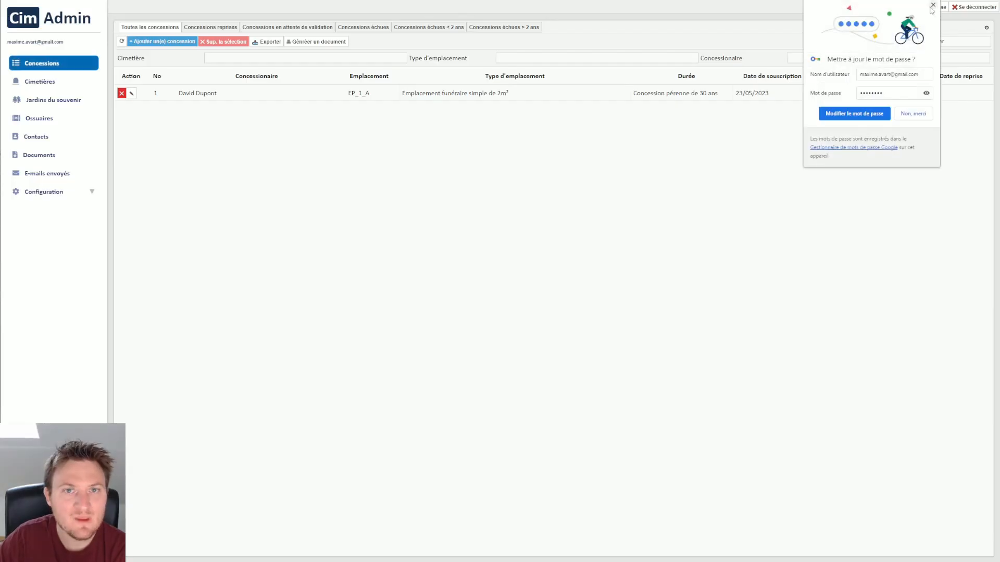
Dismiss the password-saving prompt and add a new cemetery named "Cimetière communal 2".
{"action": "left_click", "coordinate": [933, 5]}
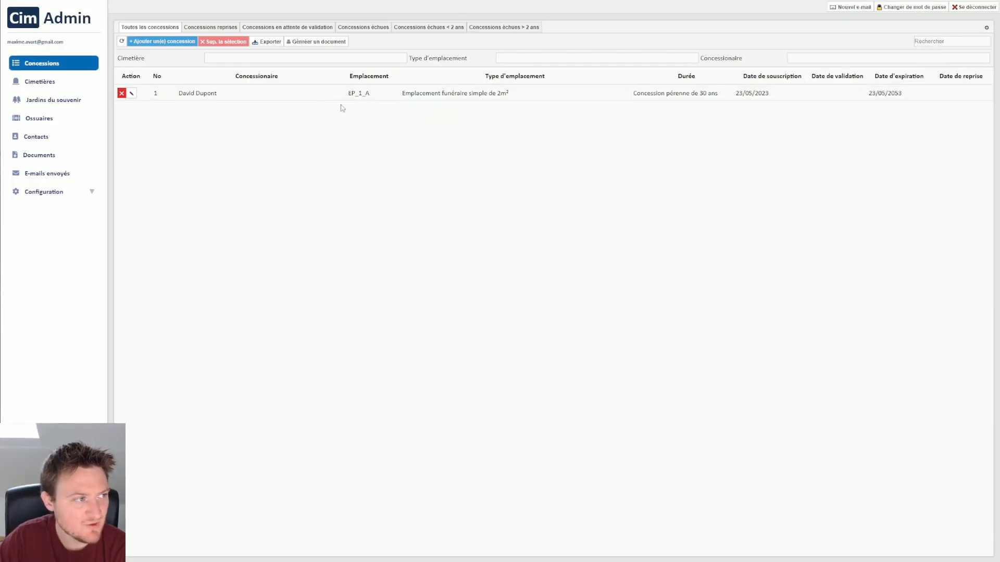
{"action": "left_click", "coordinate": [44, 85]}
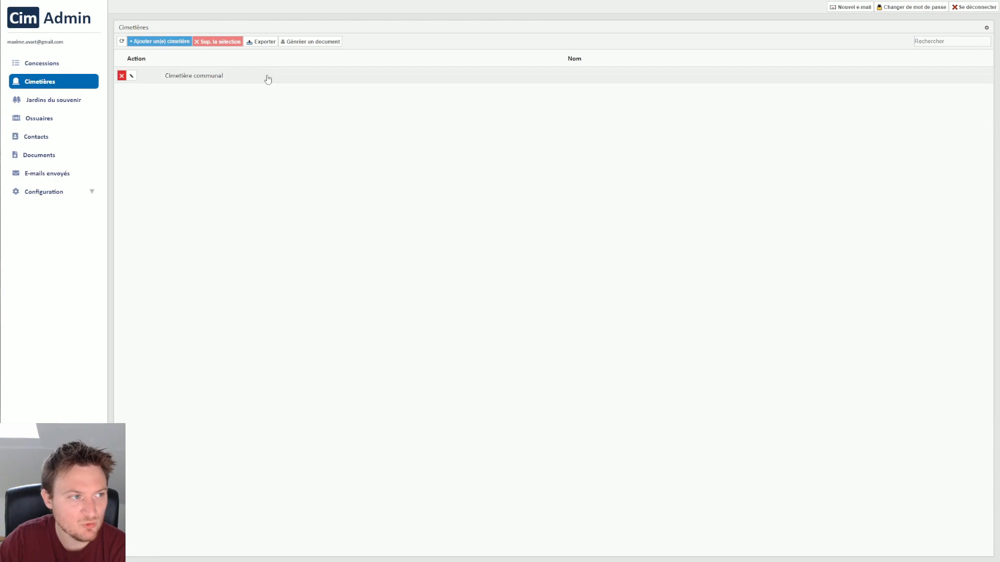
{"action": "left_click", "coordinate": [162, 42]}
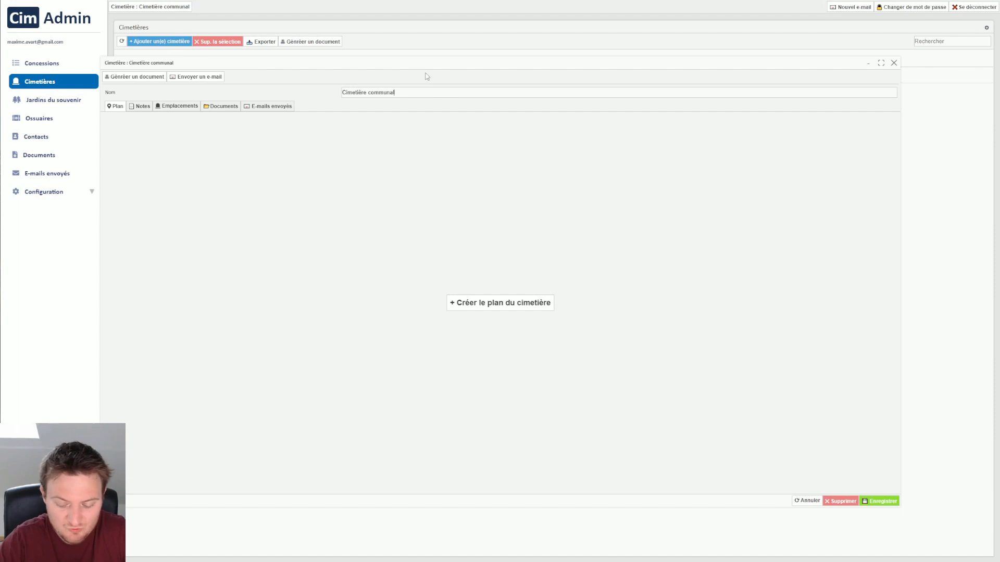
{"action": "type", "text": "2"}
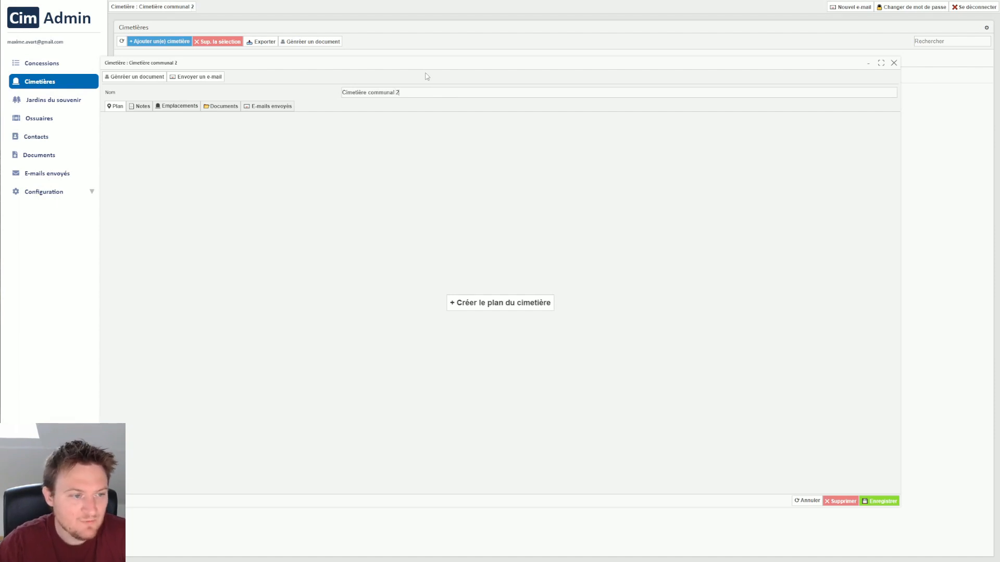
Create the cemetery plan by framing the Duclair cemetery beside Chemin du Panorama with a rectangle on the satellite map and validating the selection.
{"action": "left_click", "coordinate": [512, 308]}
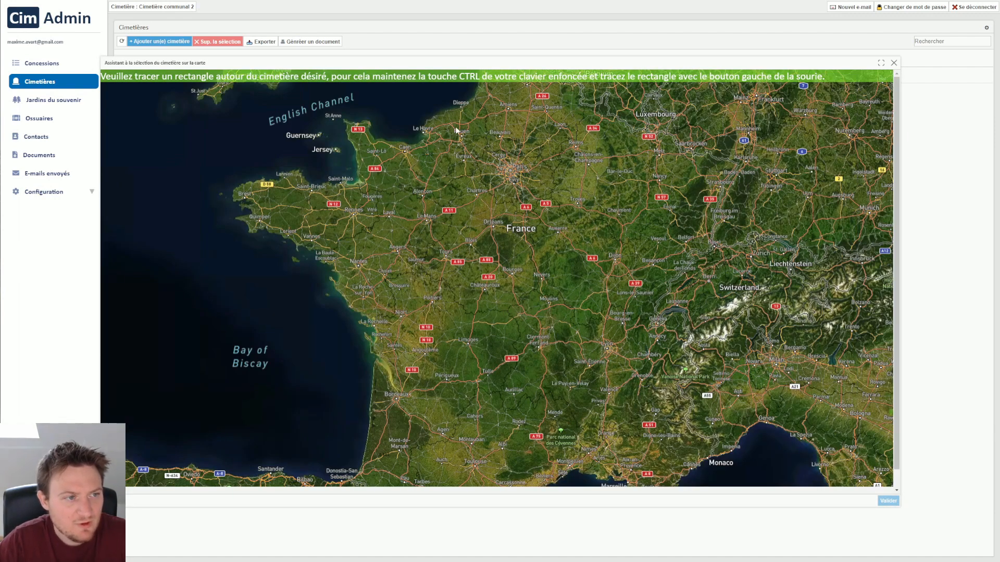
{"action": "scroll", "coordinate": [456, 130], "scroll_direction": "up", "scroll_amount": 4}
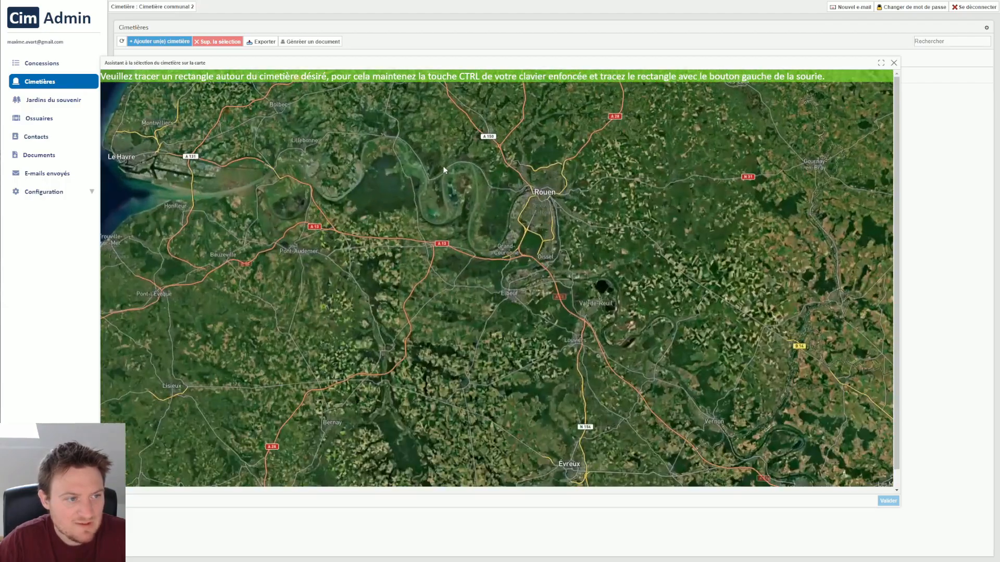
{"action": "scroll", "coordinate": [443, 168], "scroll_direction": "up", "scroll_amount": 3}
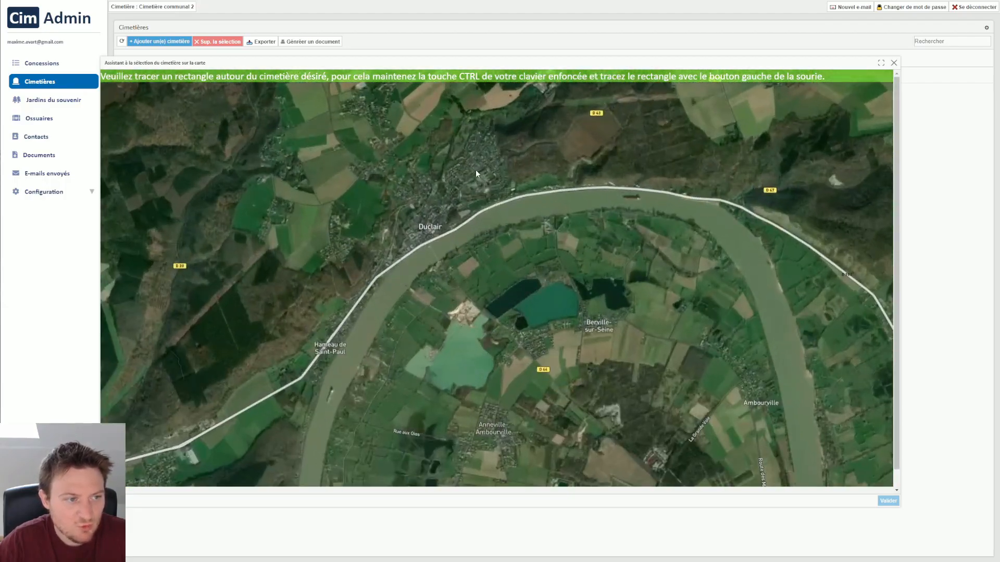
{"action": "scroll", "coordinate": [466, 285], "scroll_direction": "up", "scroll_amount": 4}
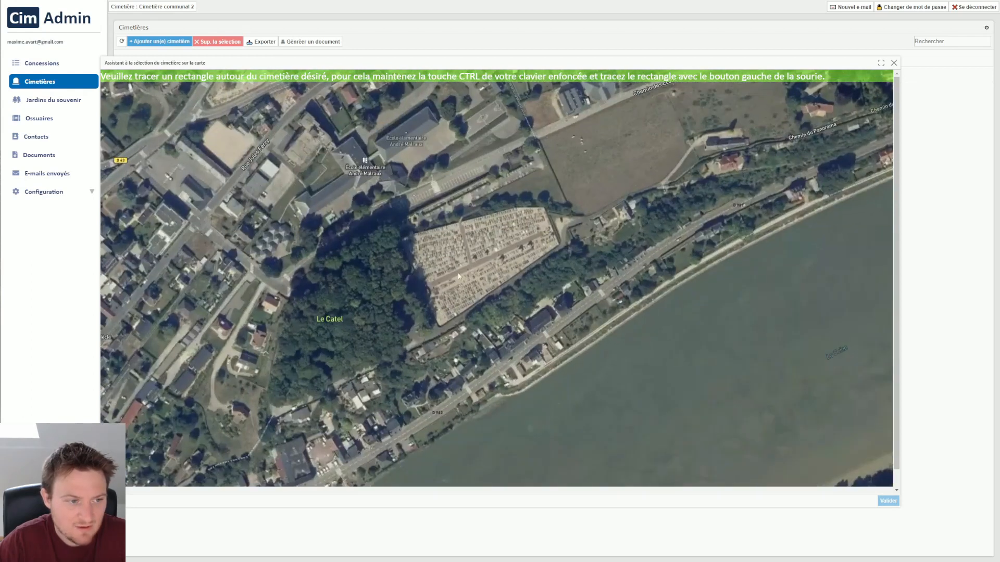
{"action": "left_click_drag", "start_coordinate": [491, 275], "coordinate": [536, 289]}
{"action": "scroll", "coordinate": [514, 275], "scroll_direction": "up", "scroll_amount": 3}
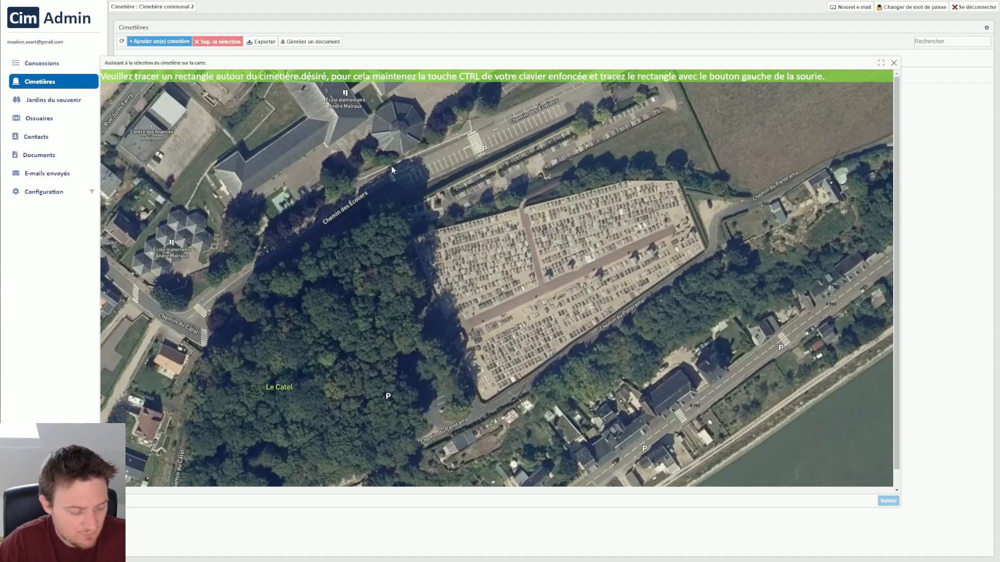
{"action": "mouse_move", "coordinate": [392, 166]}
{"action": "left_mouse_down"}
{"action": "mouse_move", "coordinate": [706, 336]}
{"action": "mouse_move", "coordinate": [725, 418]}
{"action": "left_mouse_up"}
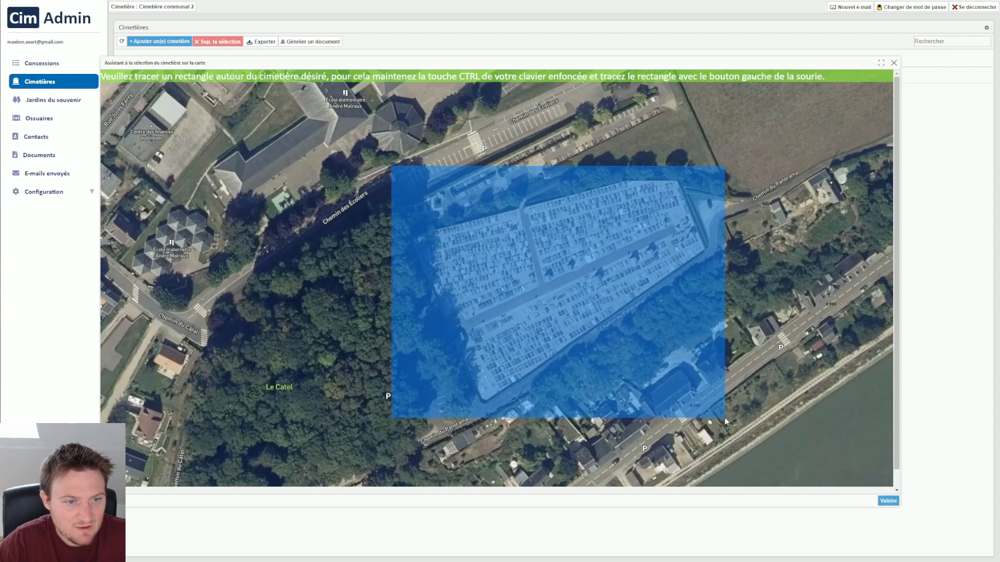
{"action": "left_click", "coordinate": [888, 501]}
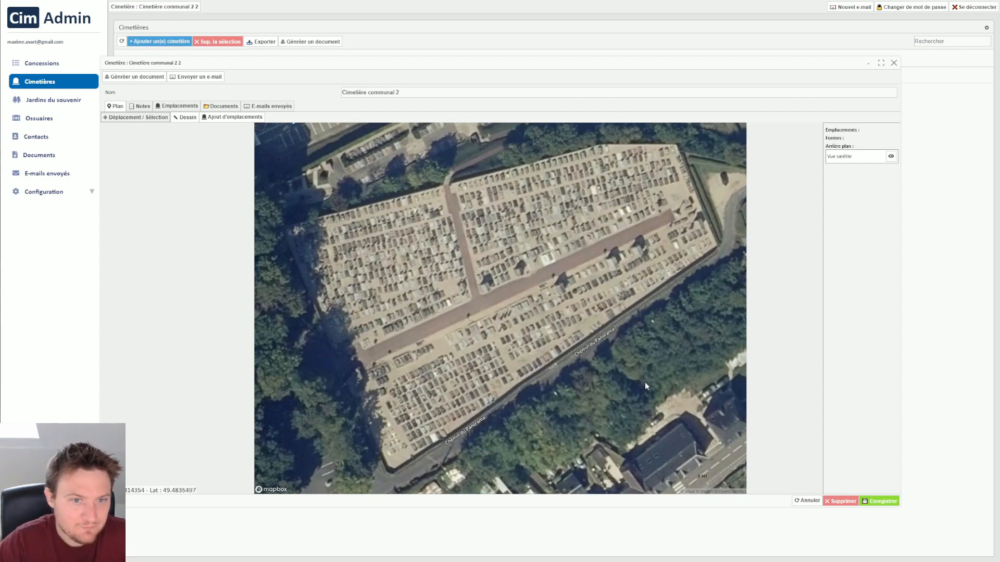
Configure drawing for closed shapes with a light grey fill (RGB 224, 224, 224) and fill opacity of about three quarters.
{"action": "left_click", "coordinate": [183, 122]}
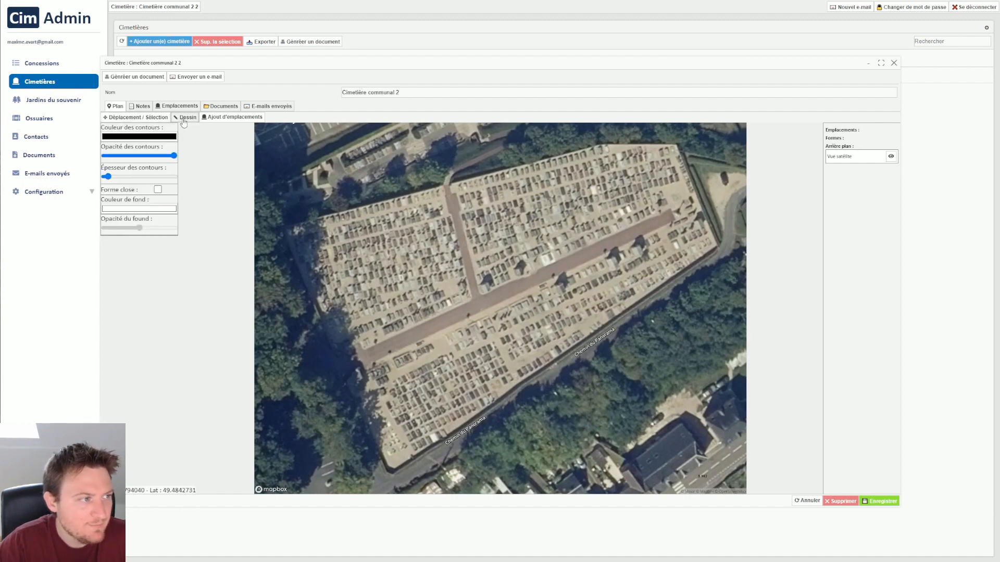
{"action": "left_click", "coordinate": [158, 190]}
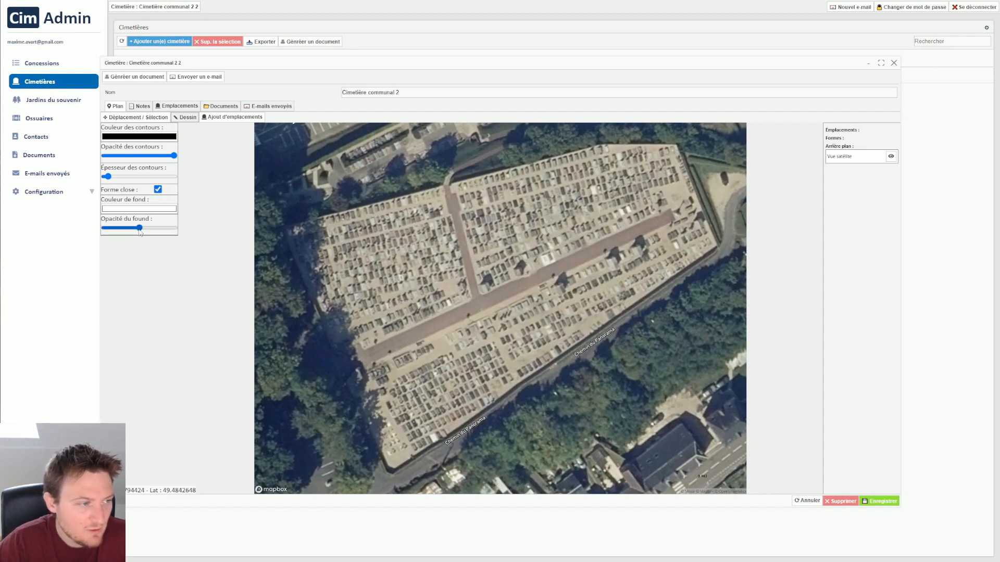
{"action": "left_click_drag", "start_coordinate": [140, 228], "coordinate": [157, 228]}
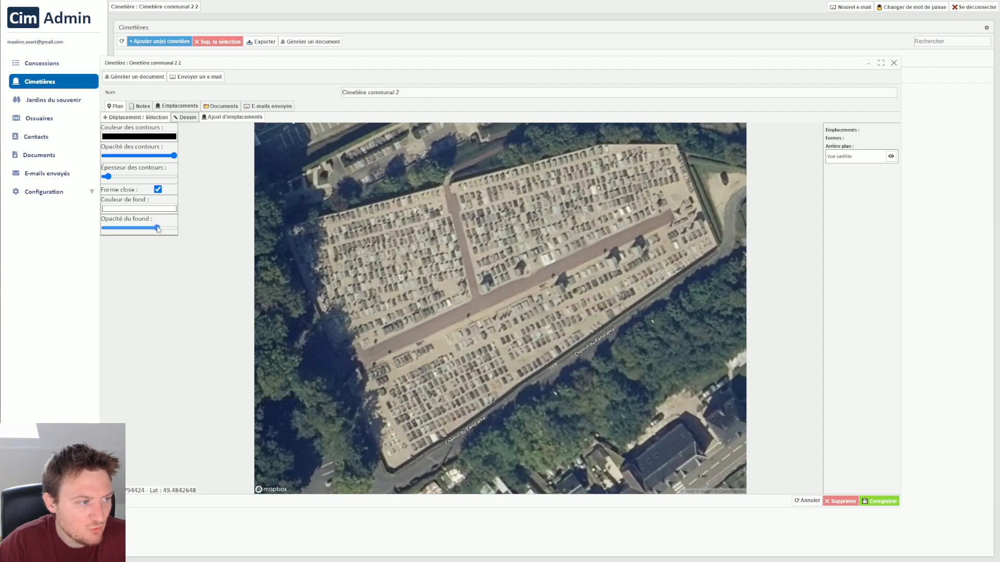
{"action": "left_click", "coordinate": [151, 209]}
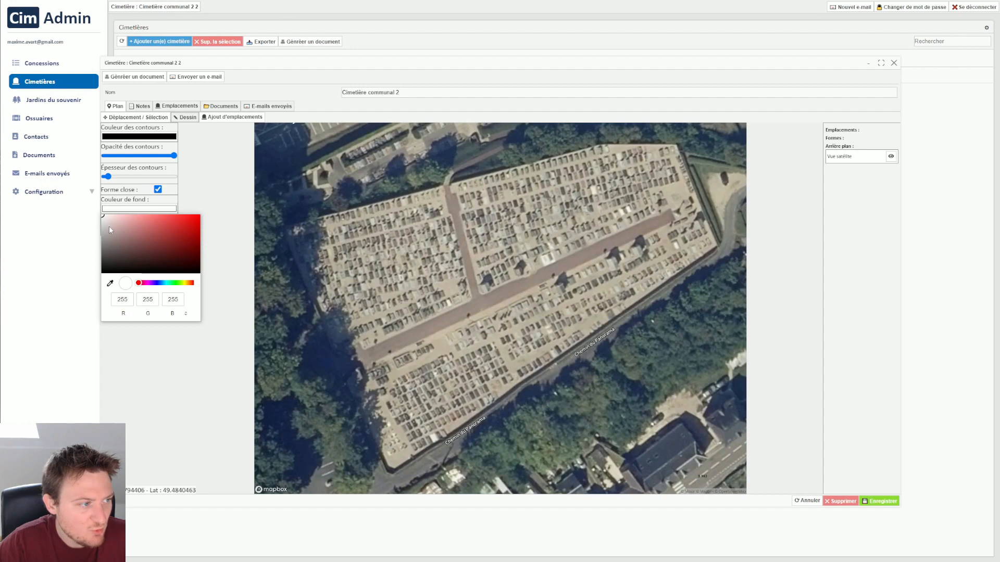
{"action": "left_click_drag", "start_coordinate": [119, 228], "coordinate": [94, 224]}
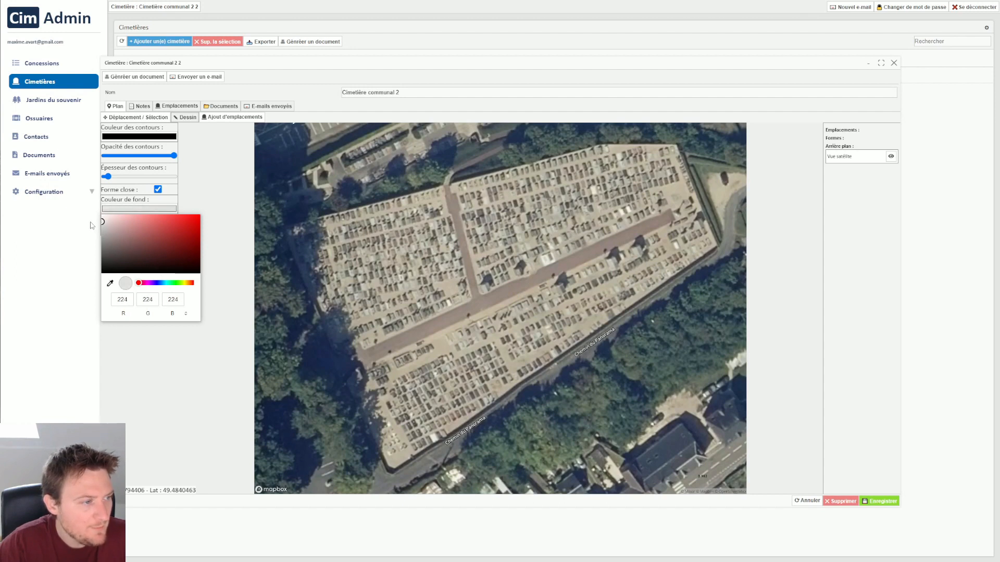
{"action": "left_click", "coordinate": [479, 66]}
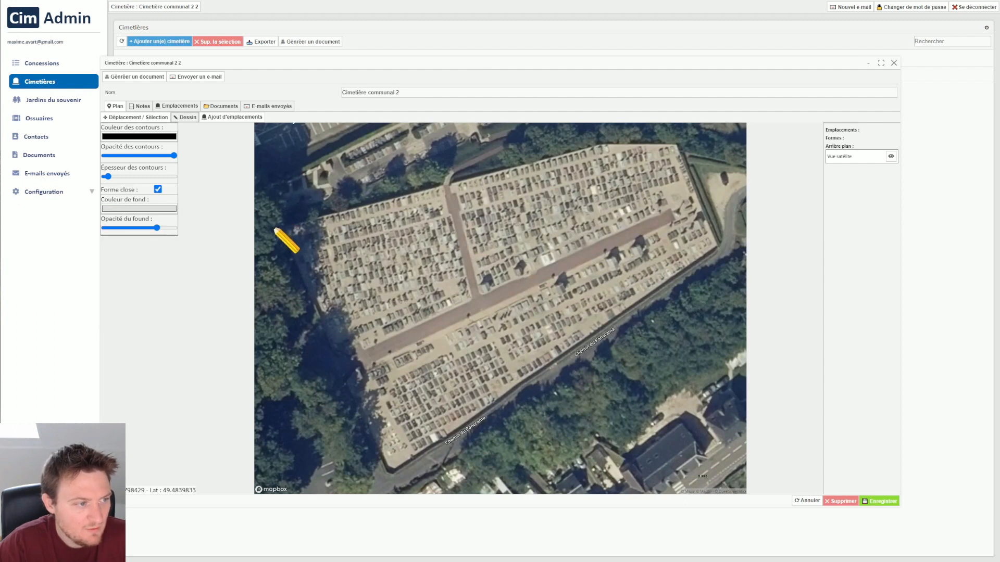
Trace a closed shape along the cemetery's outer boundary on the satellite view and finish it.
{"action": "mouse_move", "coordinate": [273, 228]}
{"action": "left_mouse_down"}
{"action": "mouse_move", "coordinate": [467, 198]}
{"action": "mouse_move", "coordinate": [239, 237]}
{"action": "left_mouse_up"}
{"action": "left_click", "coordinate": [238, 236]}
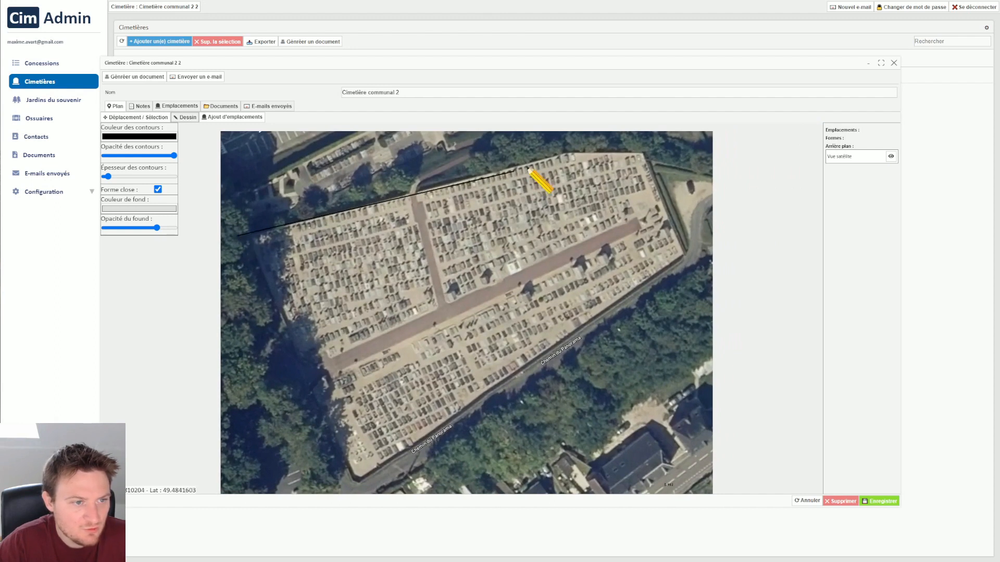
{"action": "left_click", "coordinate": [567, 154]}
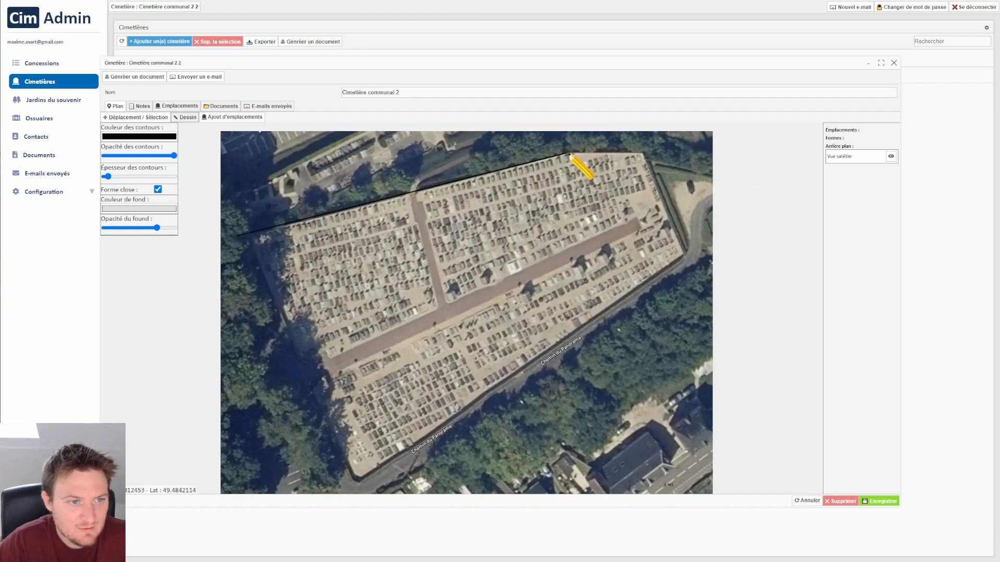
{"action": "left_click", "coordinate": [642, 154]}
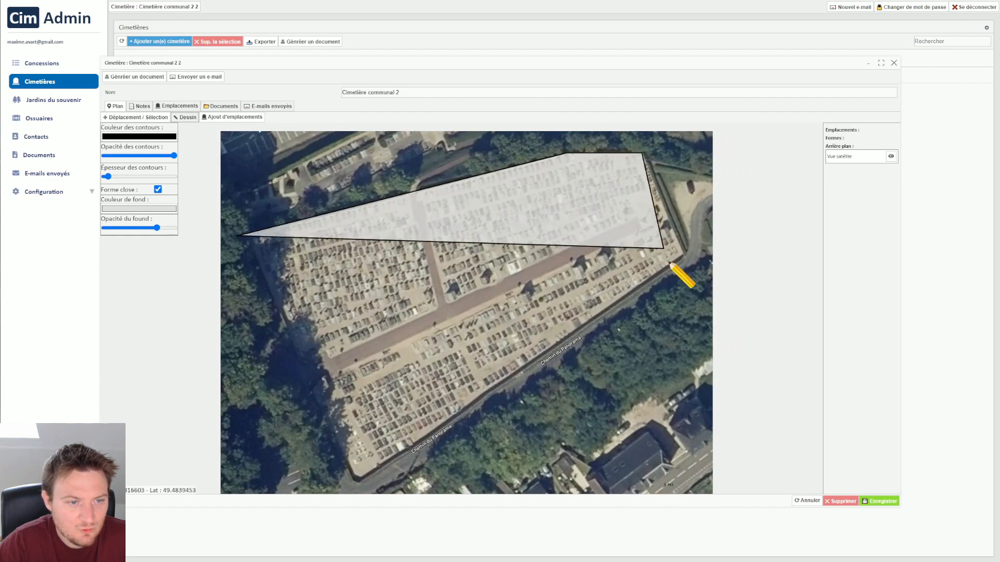
{"action": "left_click", "coordinate": [686, 256]}
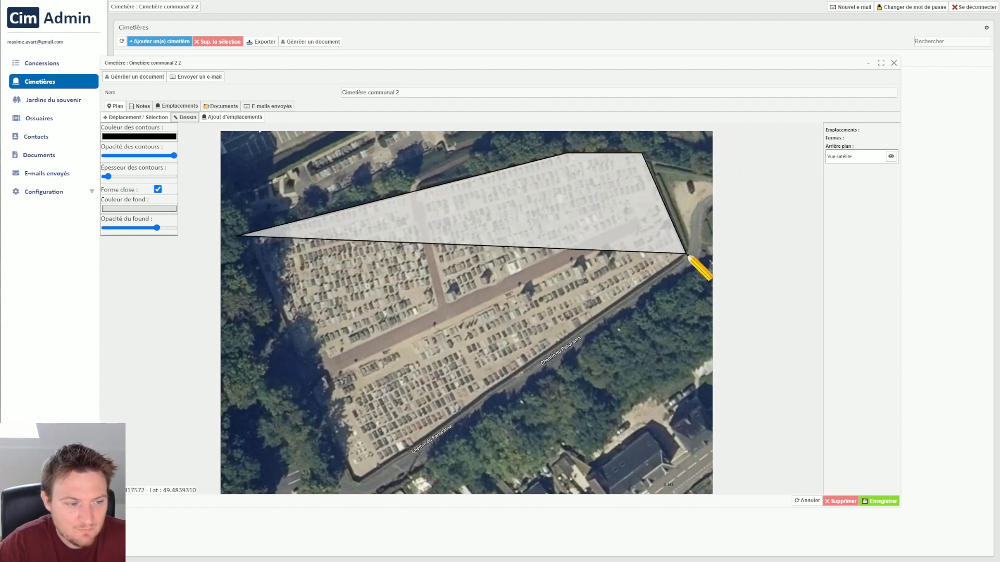
{"action": "left_click", "coordinate": [357, 482]}
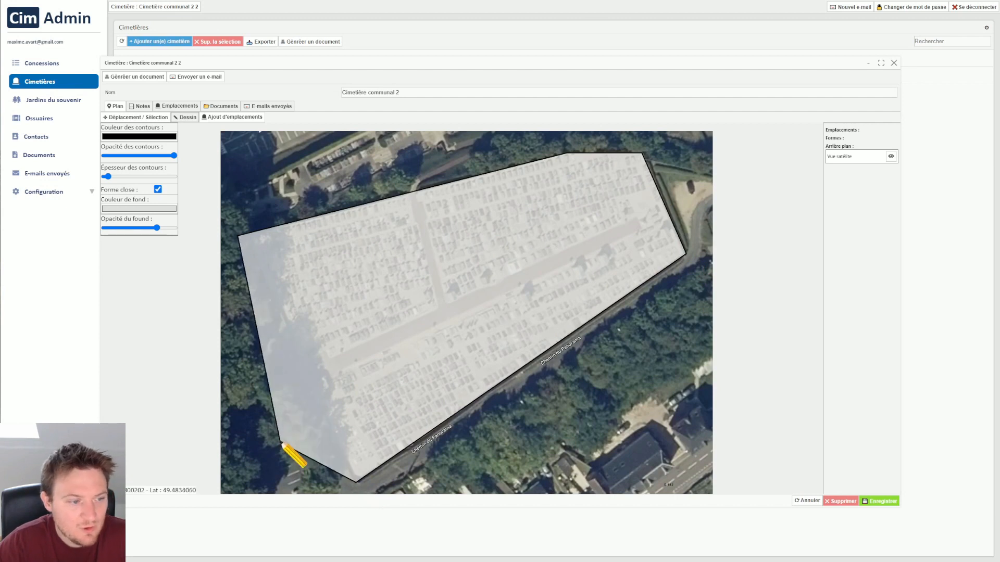
{"action": "key", "text": "Escape"}
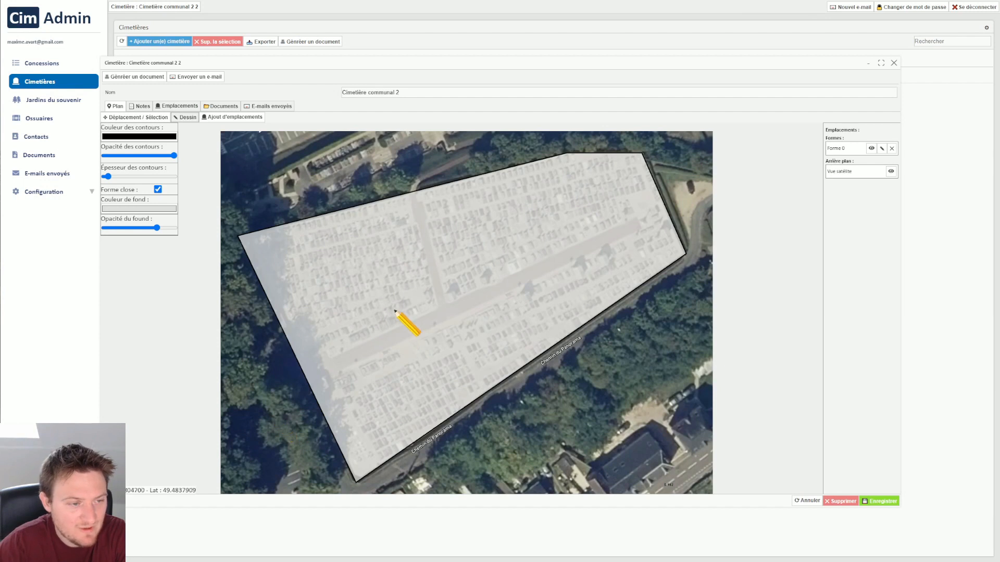
Toggle the boundary shape's visibility, then edit the shape to slightly lower its fill opacity and give it a darker grey fill.
{"action": "left_click", "coordinate": [872, 148]}
{"action": "left_click", "coordinate": [871, 149]}
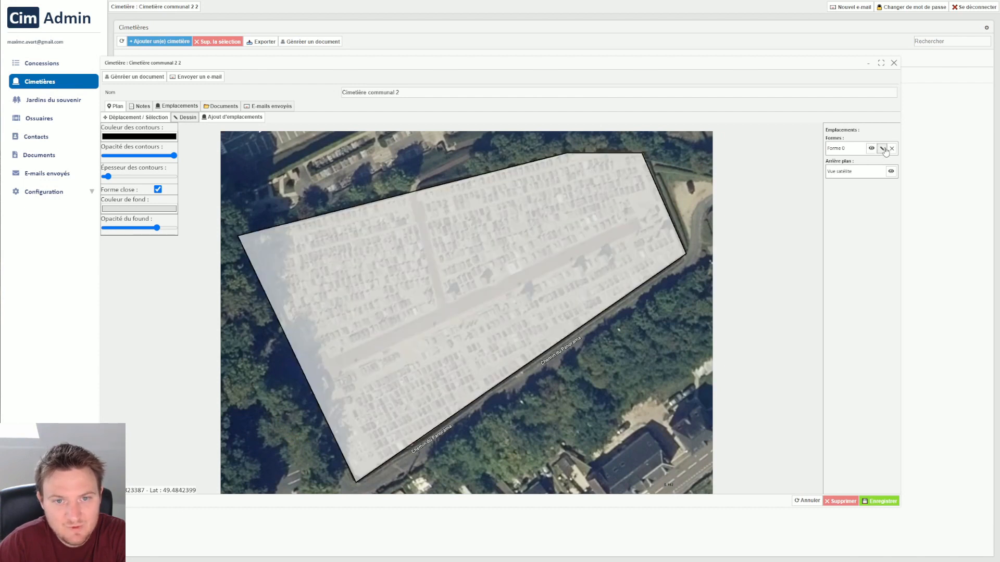
{"action": "left_click", "coordinate": [883, 149]}
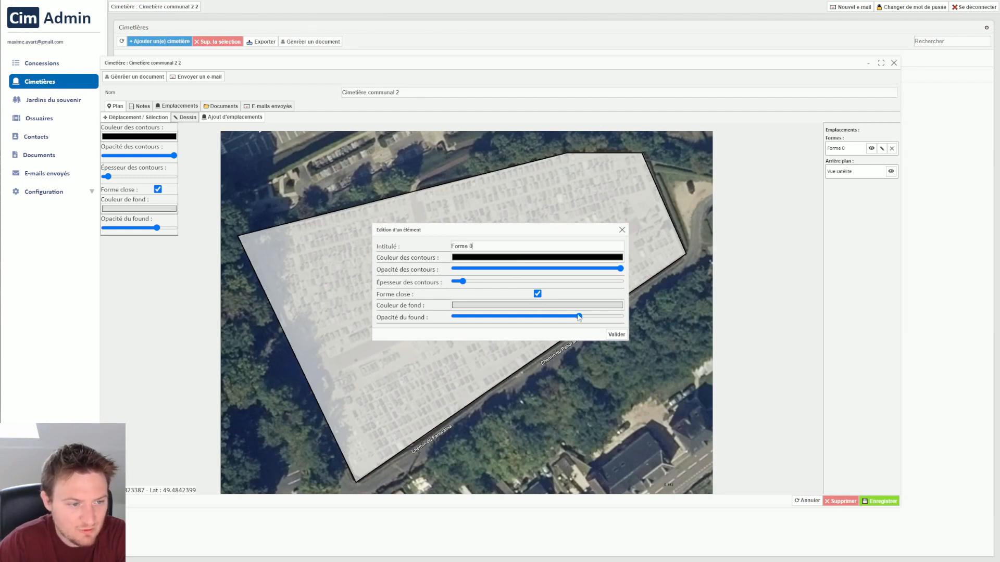
{"action": "mouse_move", "coordinate": [579, 316]}
{"action": "left_mouse_down"}
{"action": "mouse_move", "coordinate": [459, 316]}
{"action": "mouse_move", "coordinate": [596, 323]}
{"action": "mouse_move", "coordinate": [579, 322]}
{"action": "left_mouse_up"}
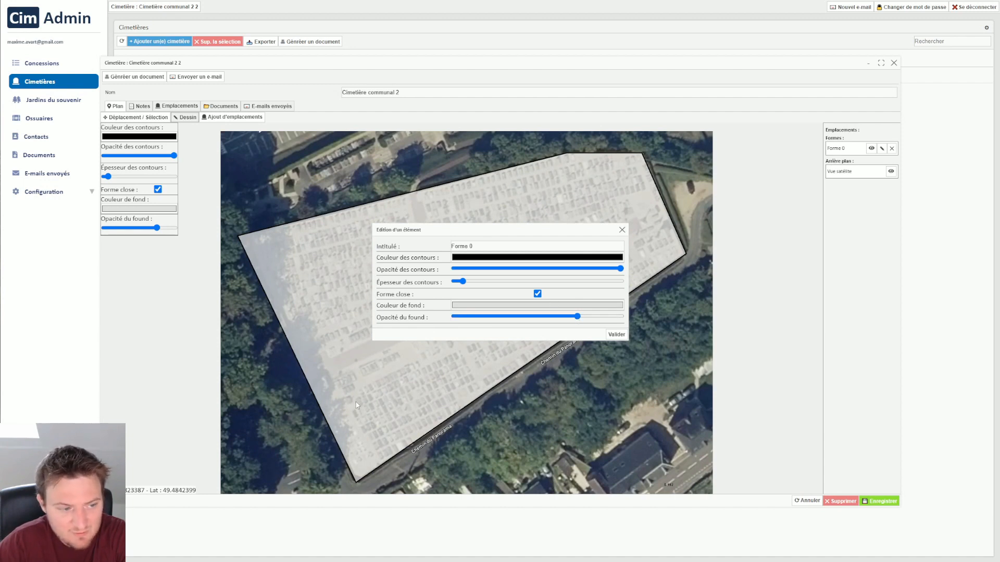
{"action": "left_click", "coordinate": [577, 308]}
{"action": "left_click", "coordinate": [488, 325]}
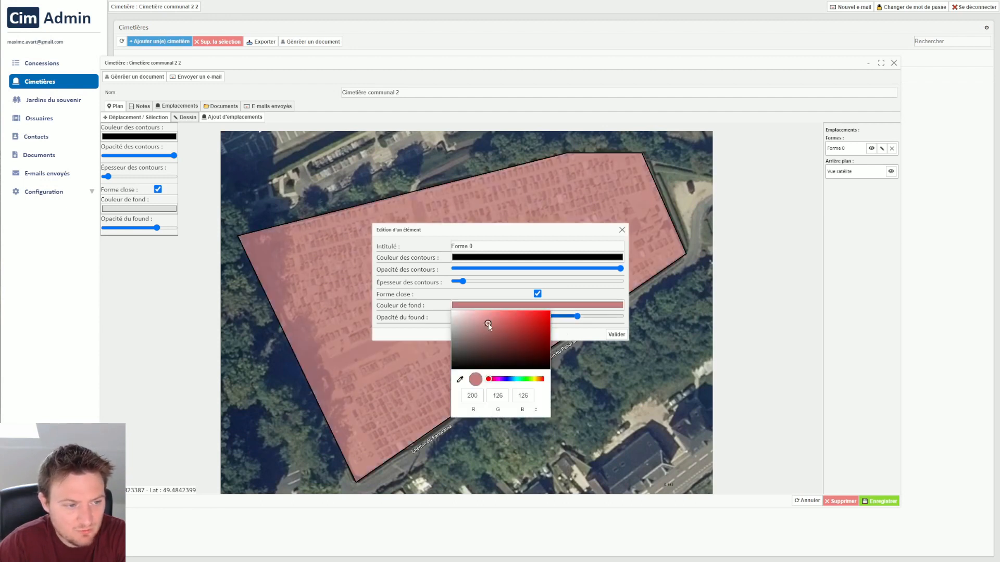
{"action": "left_click_drag", "start_coordinate": [485, 326], "coordinate": [438, 328]}
{"action": "left_click", "coordinate": [586, 334]}
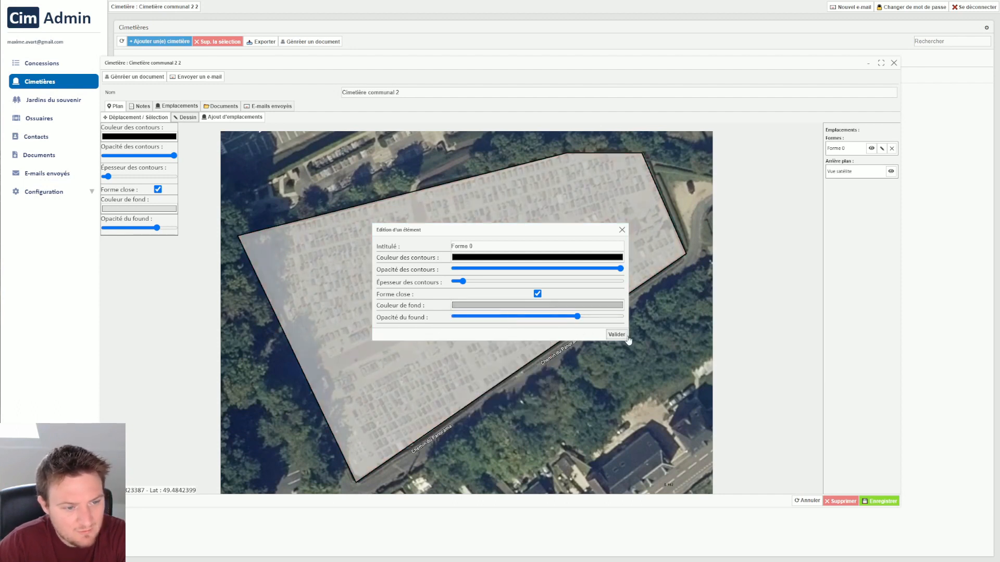
{"action": "left_click", "coordinate": [620, 336]}
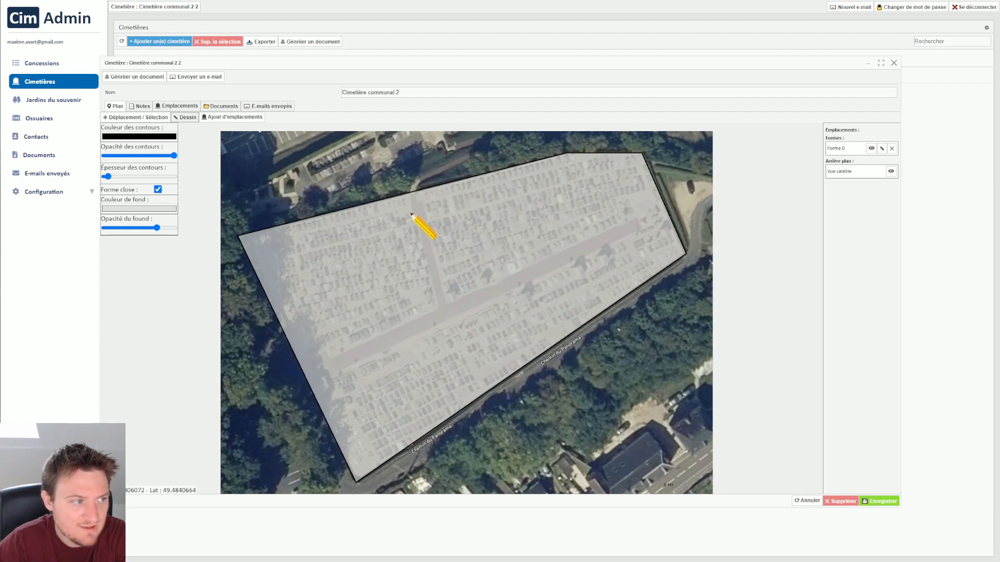
Set the fill colour for new shapes to light red (RGB 243, 88, 88).
{"action": "left_click", "coordinate": [158, 209]}
{"action": "left_click", "coordinate": [165, 229]}
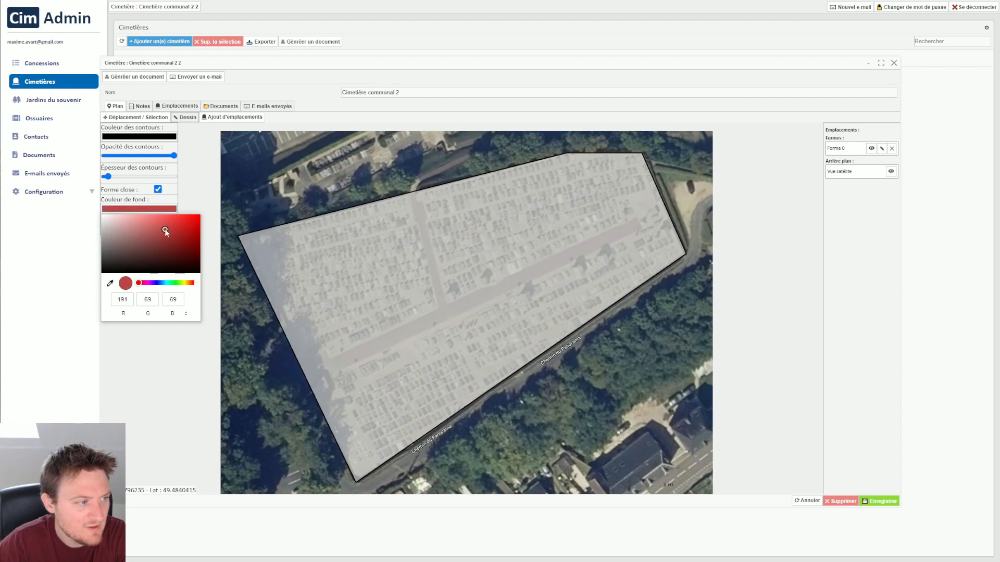
{"action": "mouse_move", "coordinate": [162, 229]}
{"action": "left_mouse_down"}
{"action": "mouse_move", "coordinate": [145, 234]}
{"action": "mouse_move", "coordinate": [166, 219]}
{"action": "left_mouse_up"}
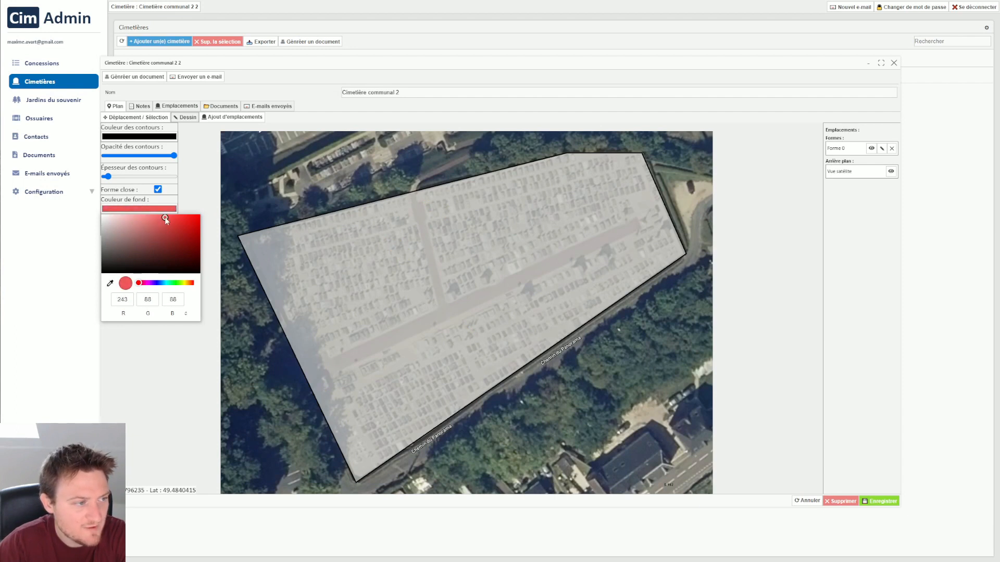
{"action": "left_click", "coordinate": [638, 70]}
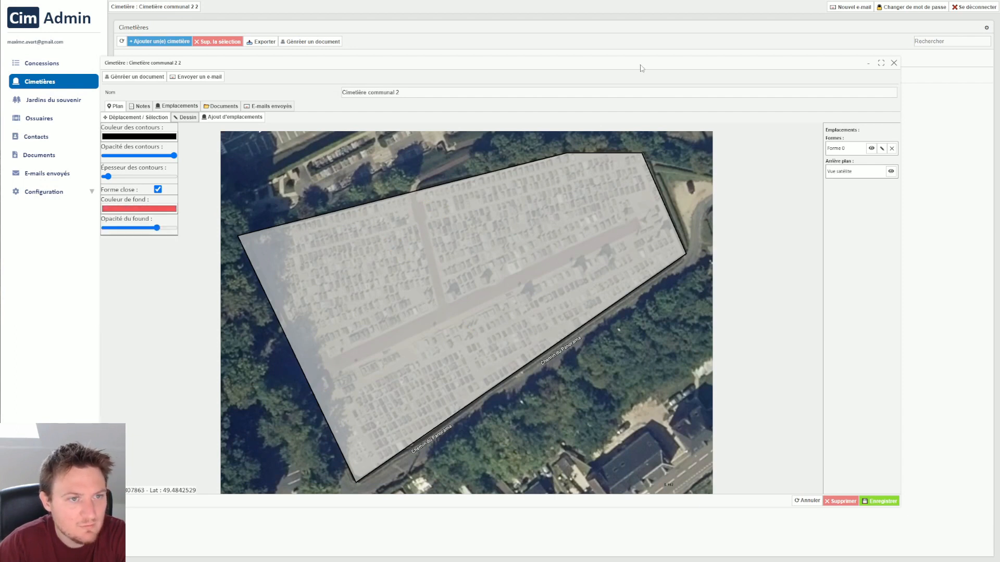
Trace a closed red shape over the cemetery's paths, covering the long central alley and the branch to the upper boundary, and finish it.
{"action": "left_click", "coordinate": [301, 368]}
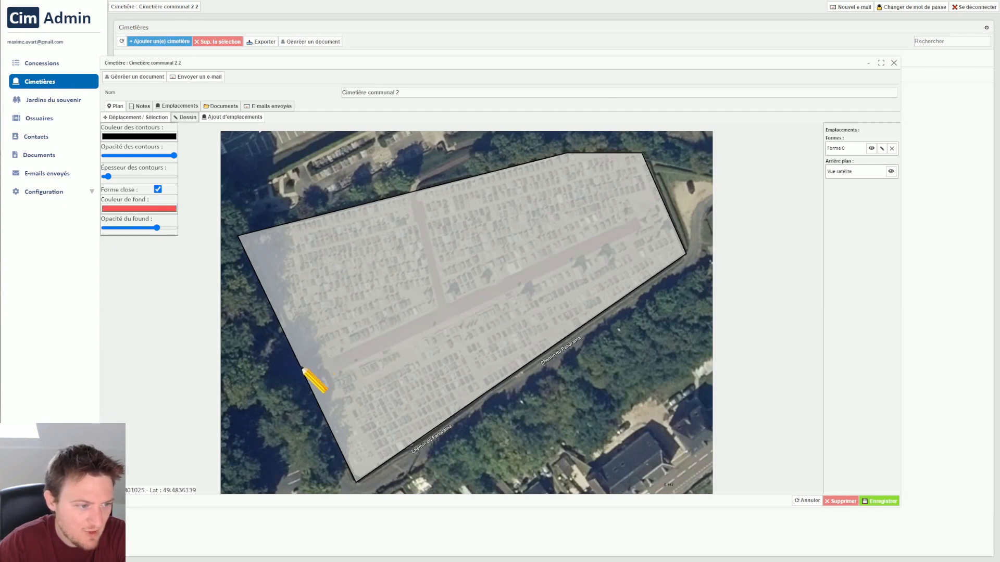
{"action": "left_click", "coordinate": [440, 310]}
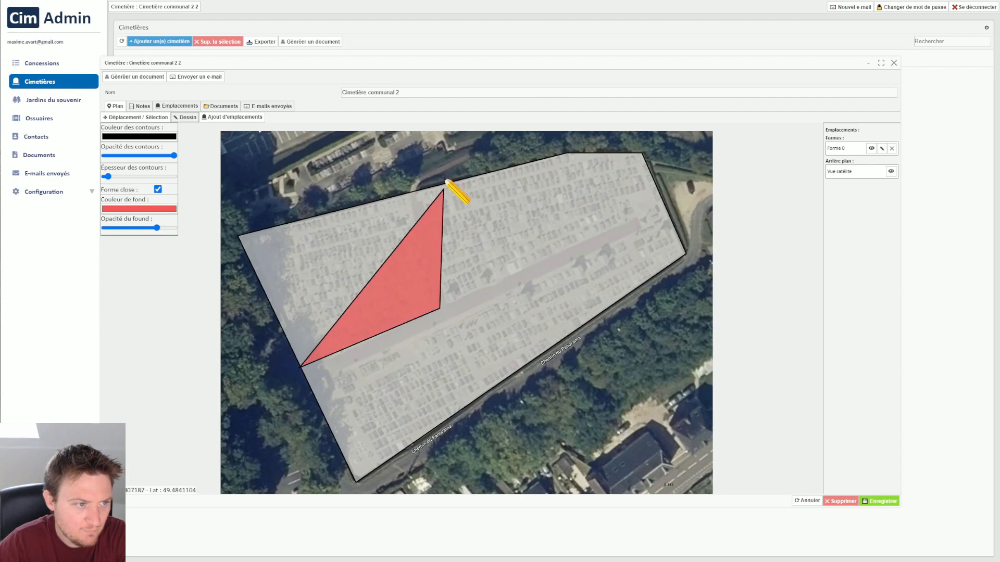
{"action": "left_click", "coordinate": [413, 193]}
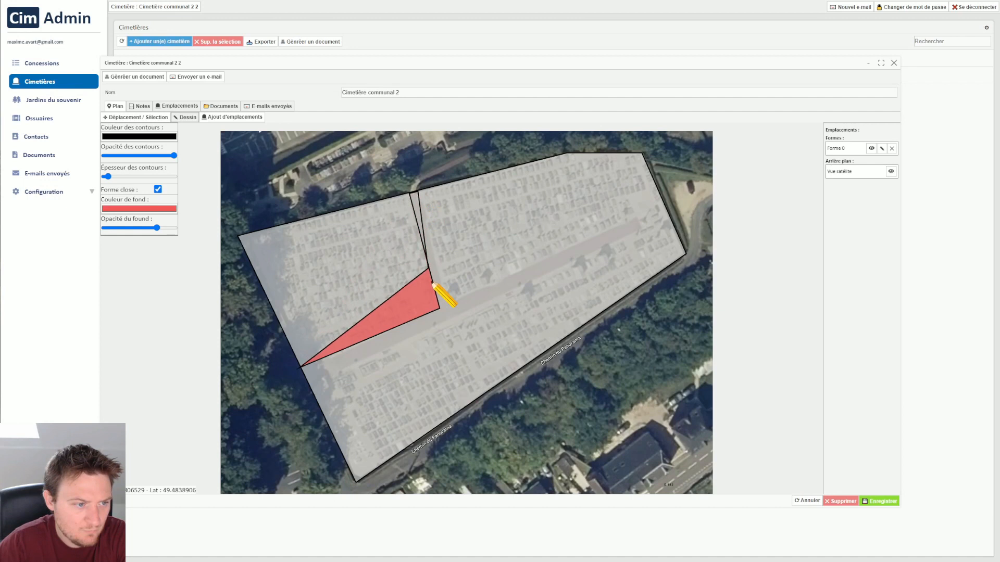
{"action": "left_click", "coordinate": [447, 307]}
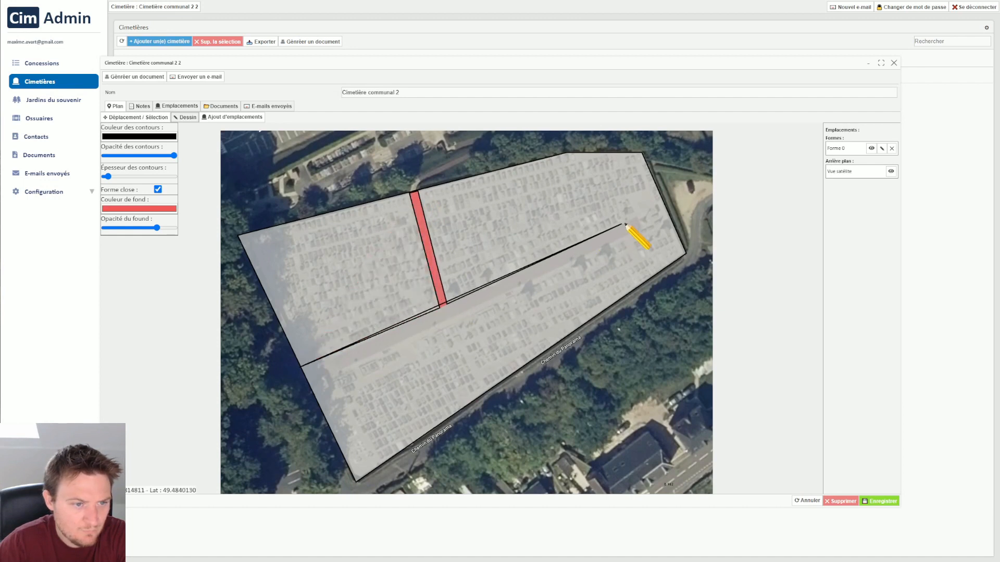
{"action": "left_click", "coordinate": [639, 219]}
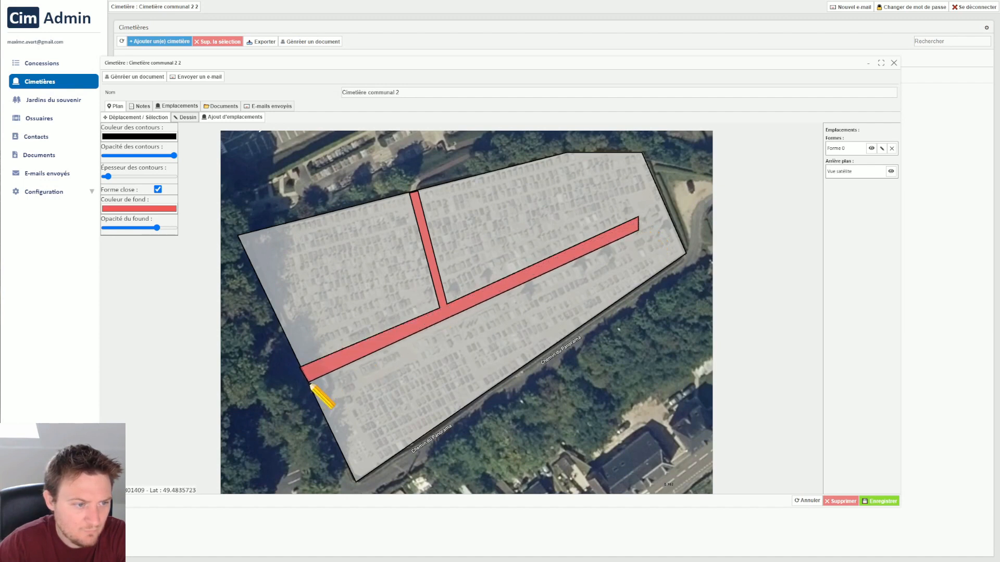
{"action": "double_click", "coordinate": [311, 385]}
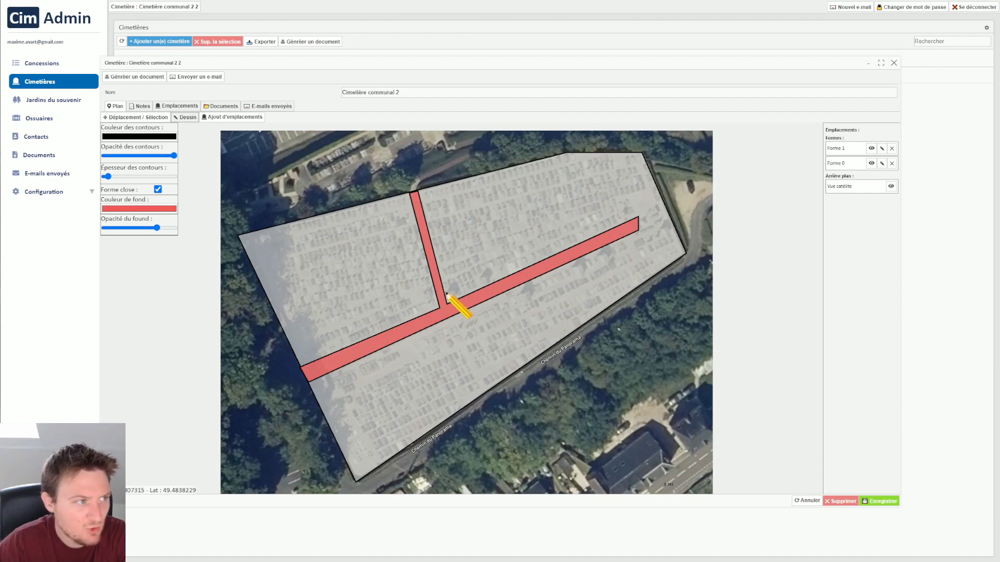
Add a "Emplacement funéraire simple de 2m²" plot just above the central path near the junction, rotated to match the graves' slant.
{"action": "left_click", "coordinate": [240, 121]}
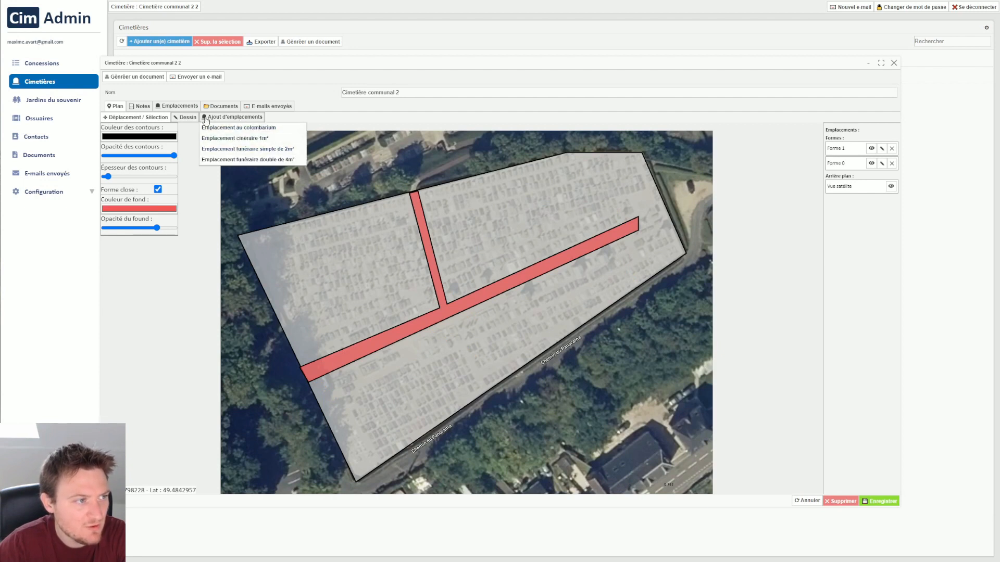
{"action": "left_click", "coordinate": [261, 150]}
{"action": "scroll", "coordinate": [386, 318], "scroll_direction": "up", "scroll_amount": 3}
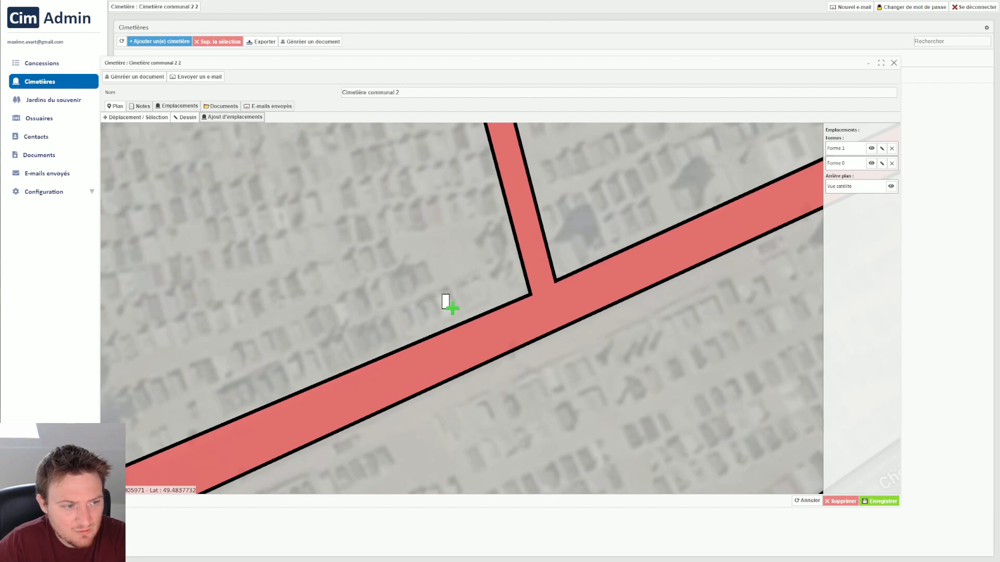
{"action": "left_click", "coordinate": [446, 302]}
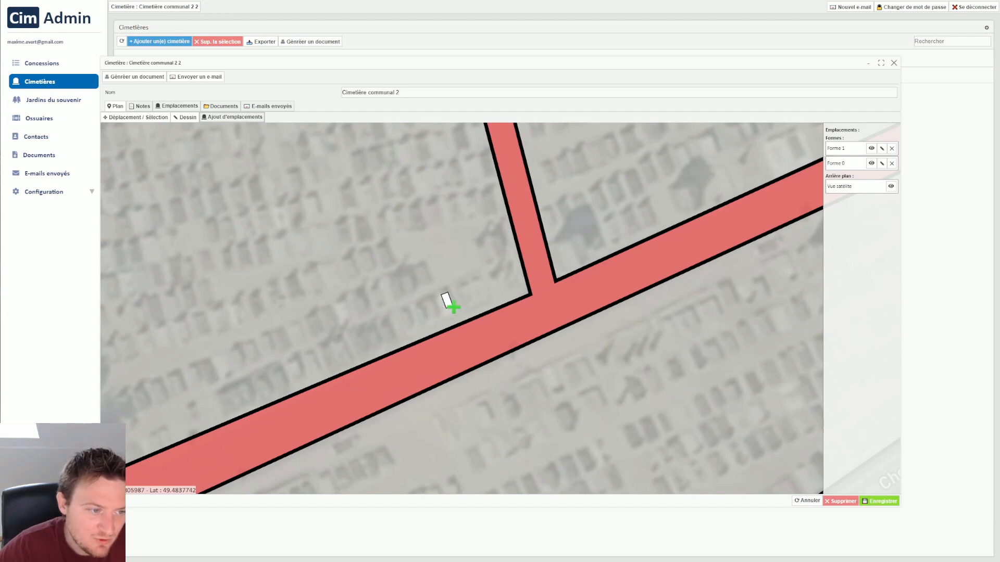
{"action": "left_click", "coordinate": [453, 308]}
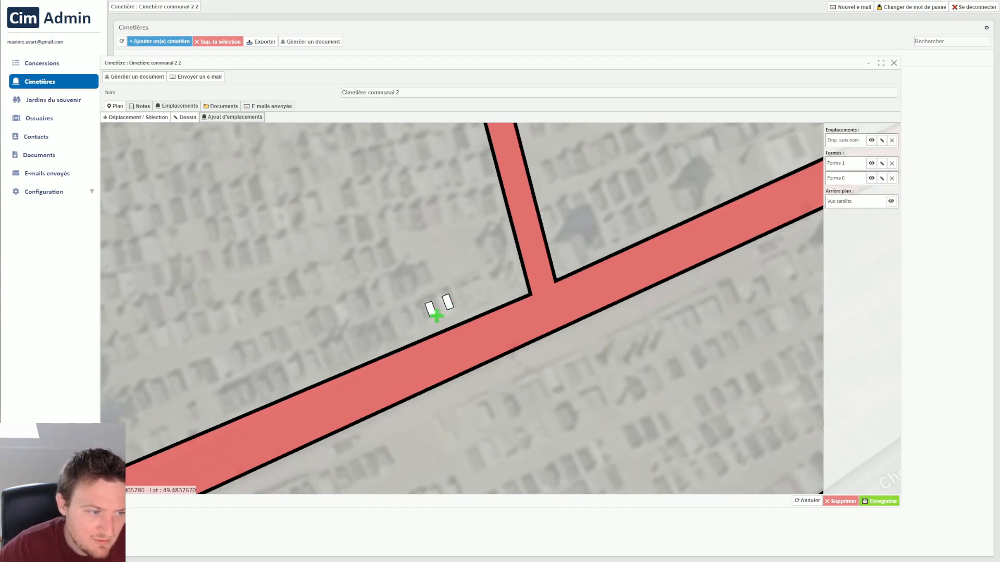
Place 14 more single 2 m² plots in a row along the upper side of the central path, then end plot placement.
{"action": "left_click", "coordinate": [431, 319]}
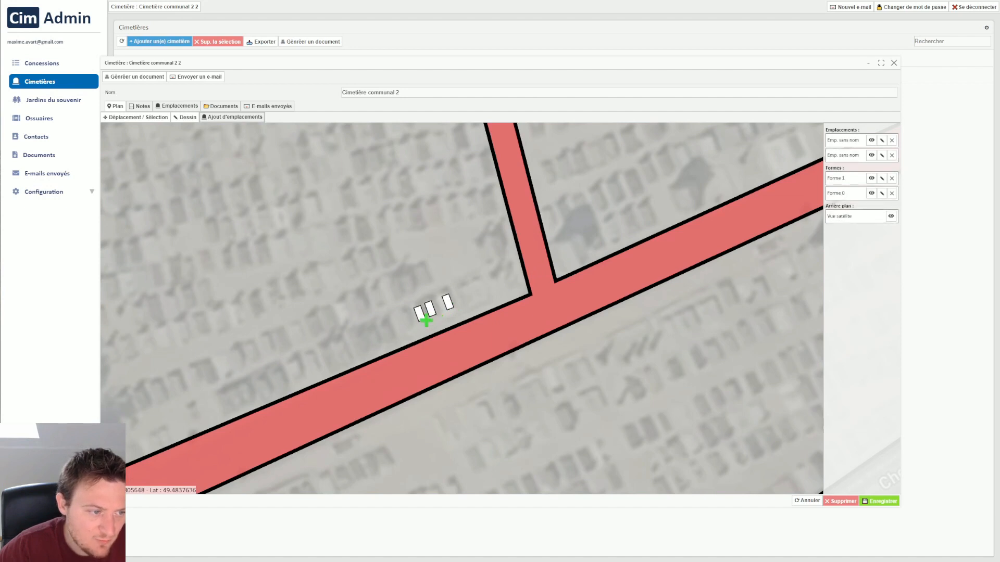
{"action": "left_click", "coordinate": [422, 321]}
{"action": "left_click", "coordinate": [411, 326]}
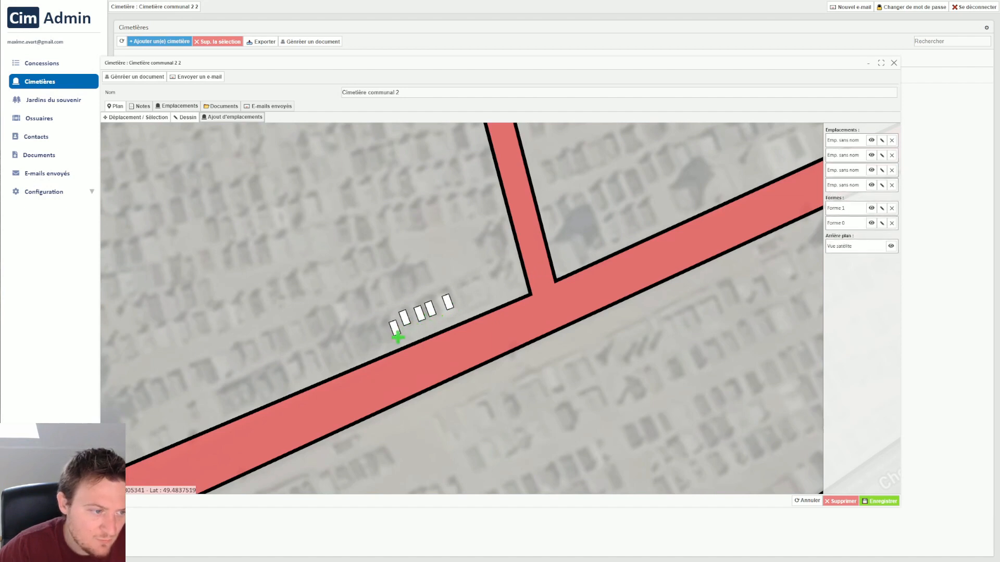
{"action": "left_click", "coordinate": [392, 338]}
{"action": "left_click", "coordinate": [377, 346]}
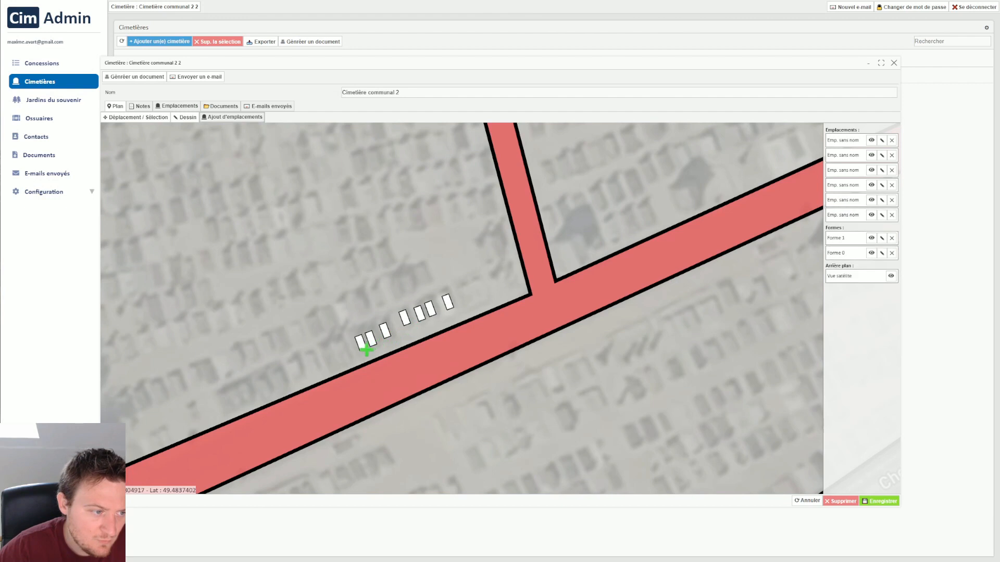
{"action": "left_click", "coordinate": [364, 352]}
{"action": "left_click", "coordinate": [347, 356]}
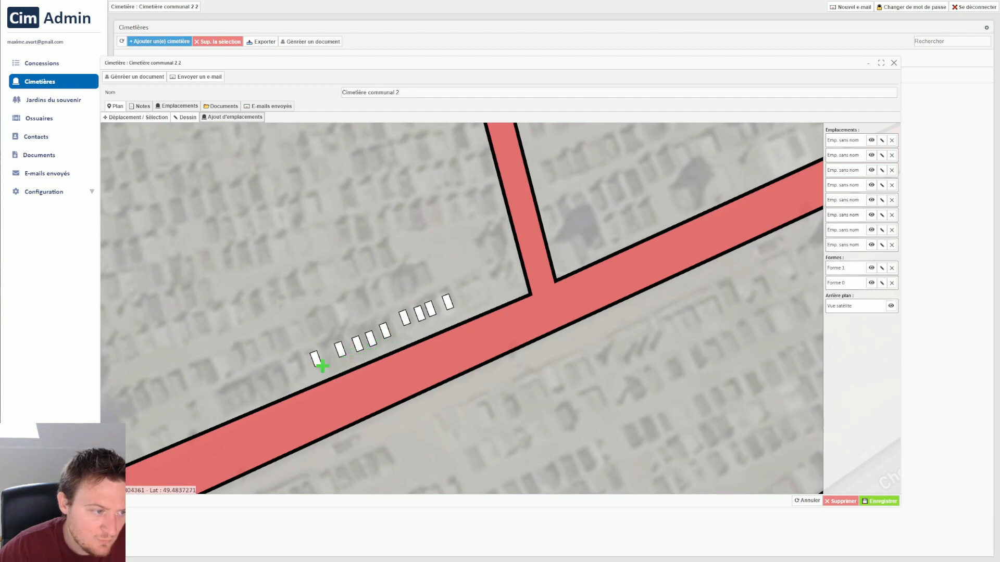
{"action": "left_click", "coordinate": [333, 363]}
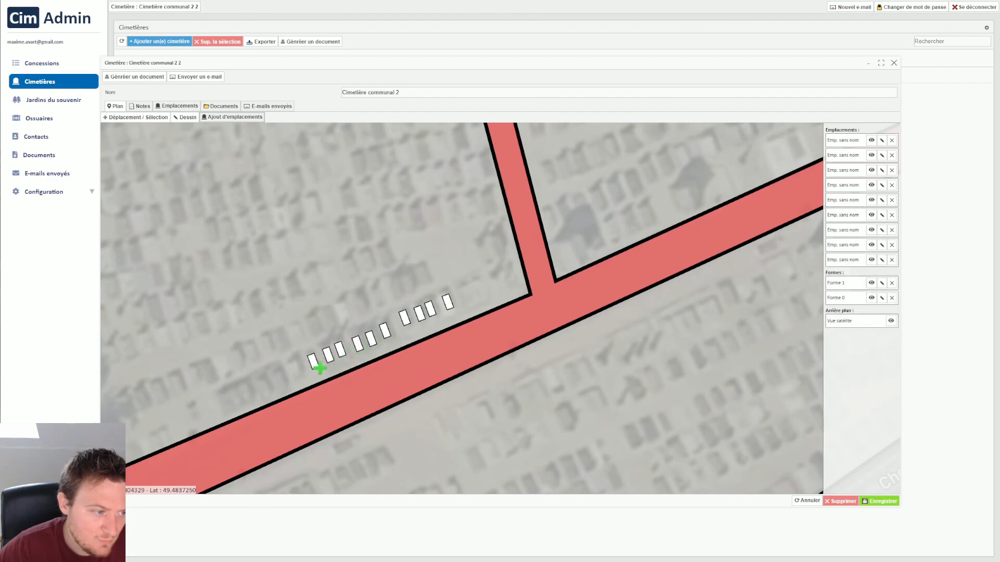
{"action": "left_click", "coordinate": [319, 368]}
{"action": "left_click", "coordinate": [299, 376]}
{"action": "left_click", "coordinate": [299, 375]}
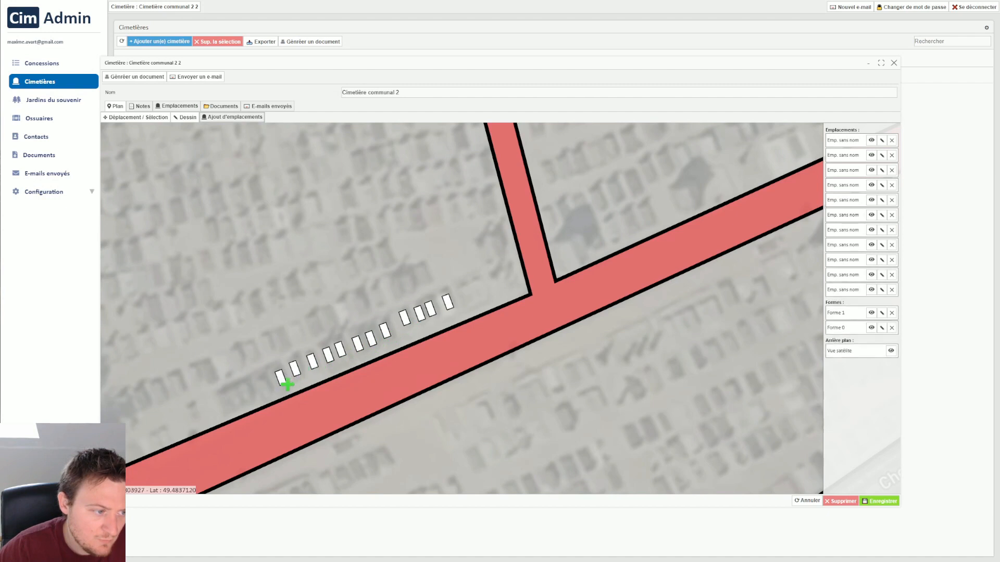
{"action": "left_click", "coordinate": [283, 384]}
{"action": "left_click", "coordinate": [269, 393]}
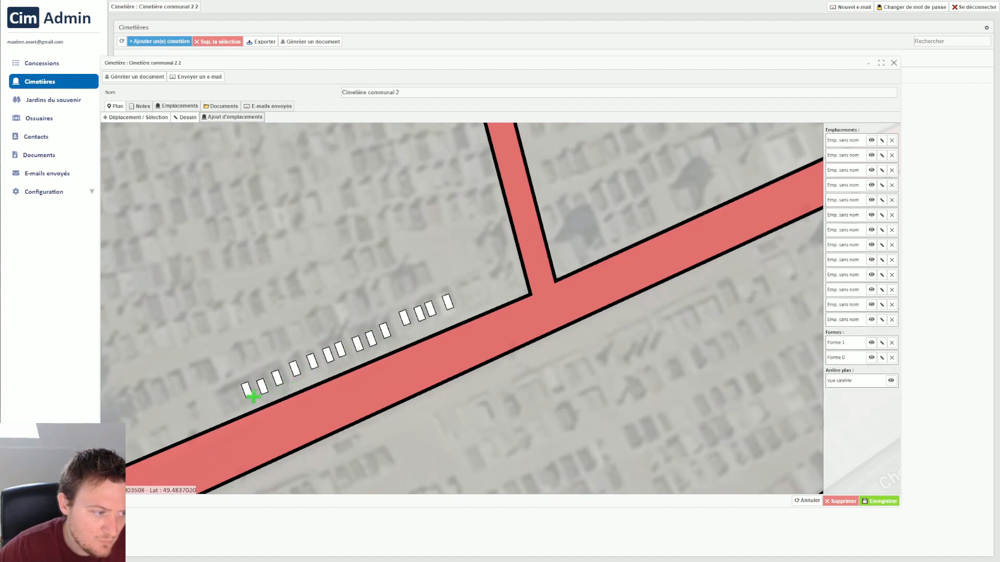
{"action": "left_click", "coordinate": [251, 398]}
{"action": "left_click", "coordinate": [238, 403]}
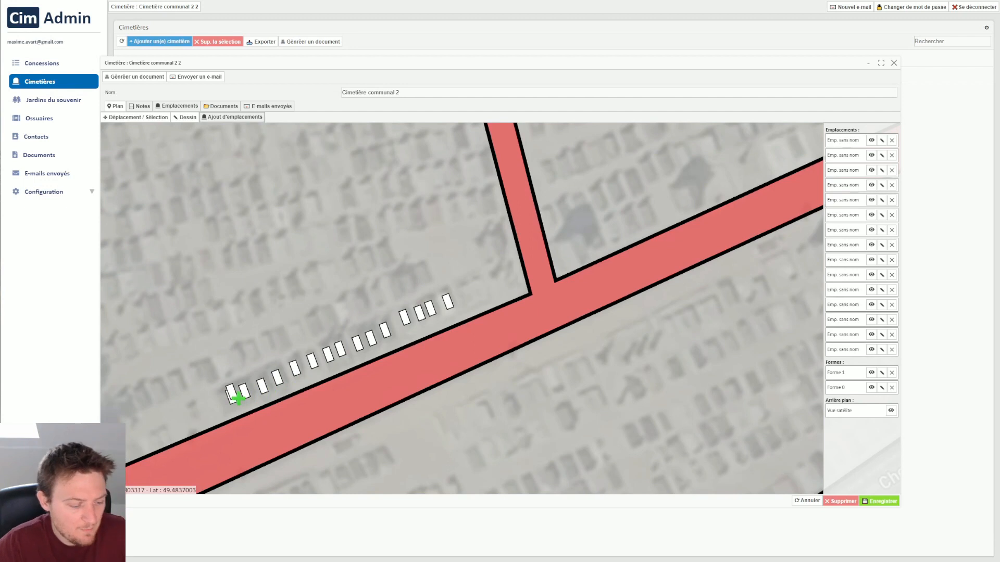
{"action": "key", "text": "Escape"}
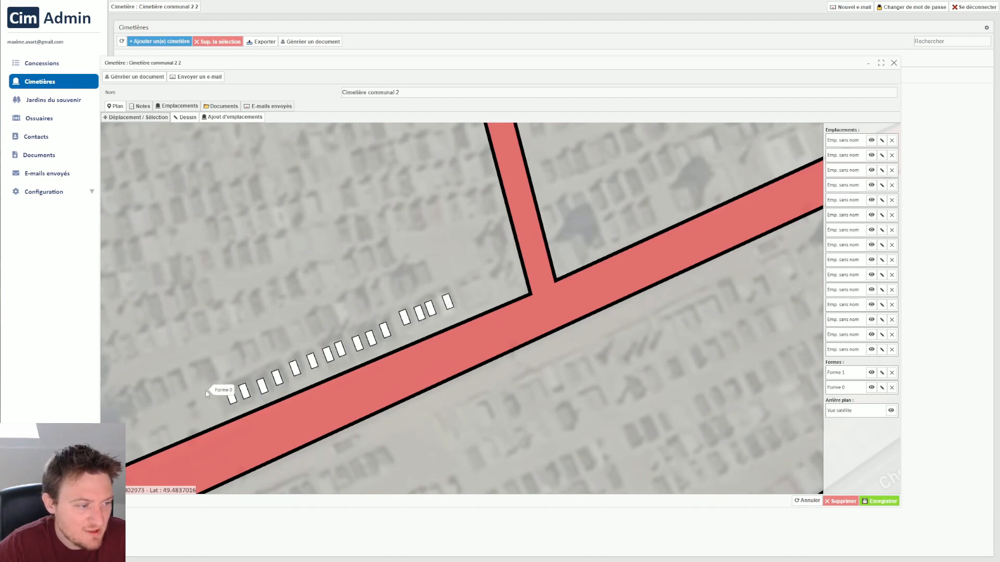
Rename the plot nearest the path junction as EP_1_A.
{"action": "right_click", "coordinate": [450, 306]}
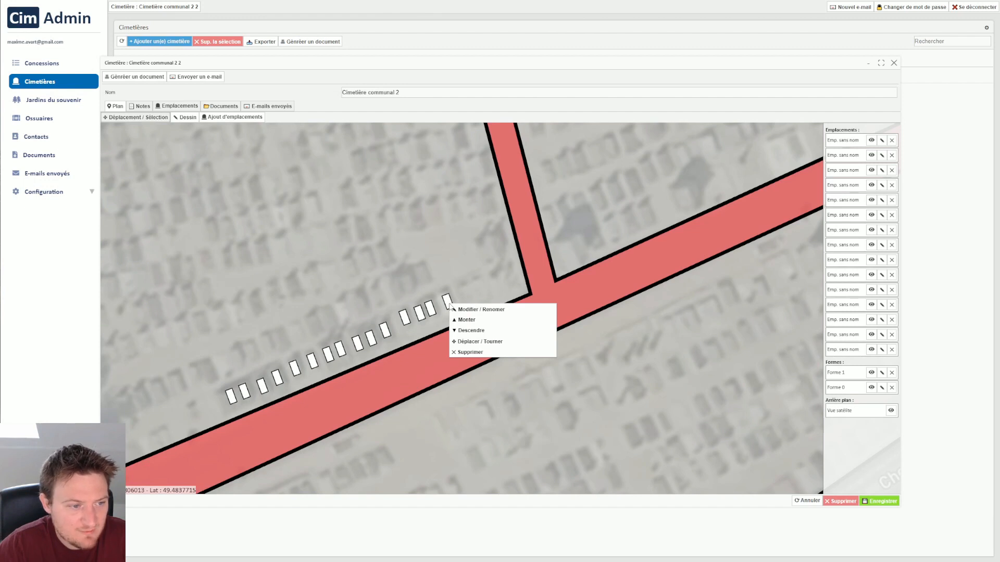
{"action": "left_click", "coordinate": [489, 312]}
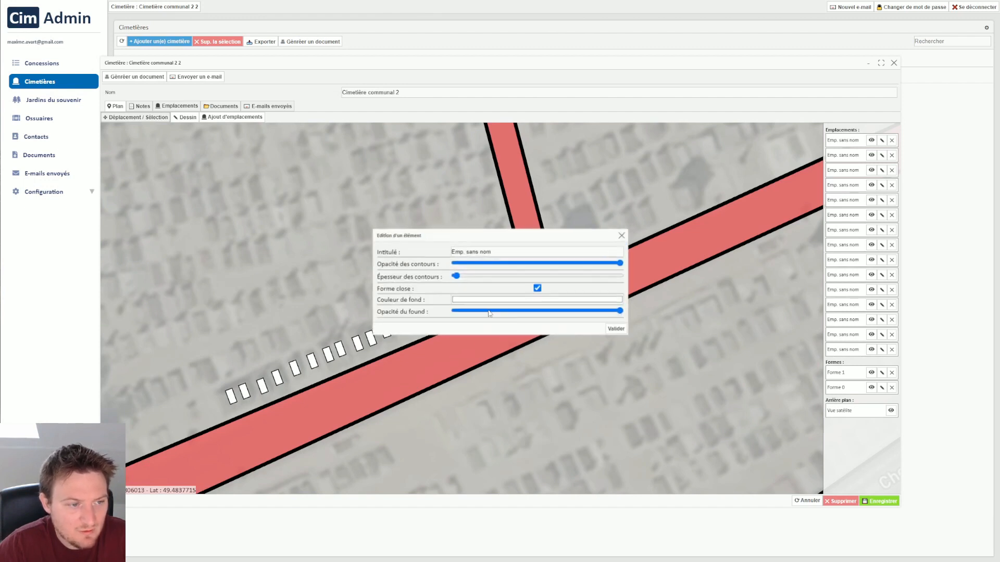
{"action": "triple_click", "coordinate": [483, 253]}
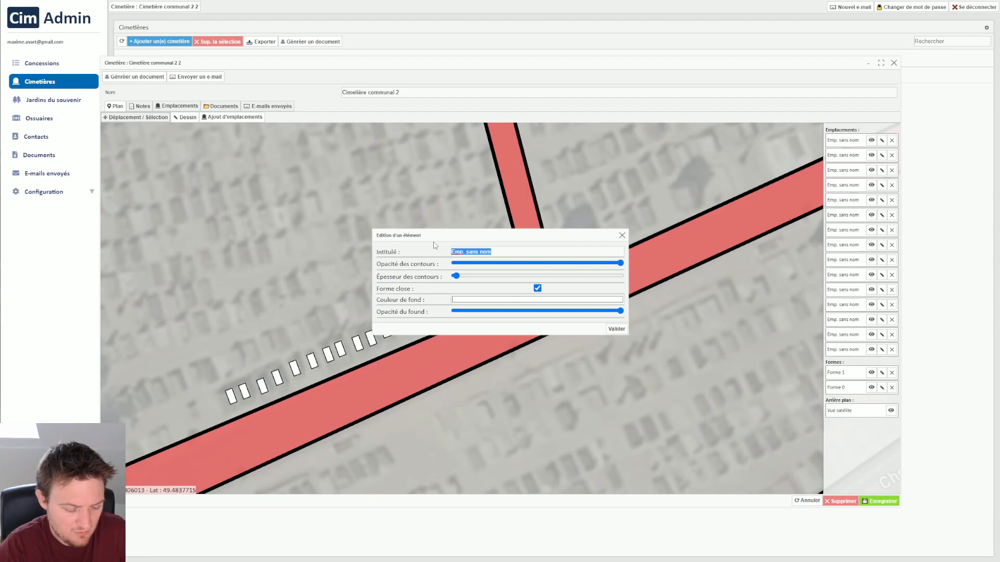
{"action": "type", "text": "EP"}
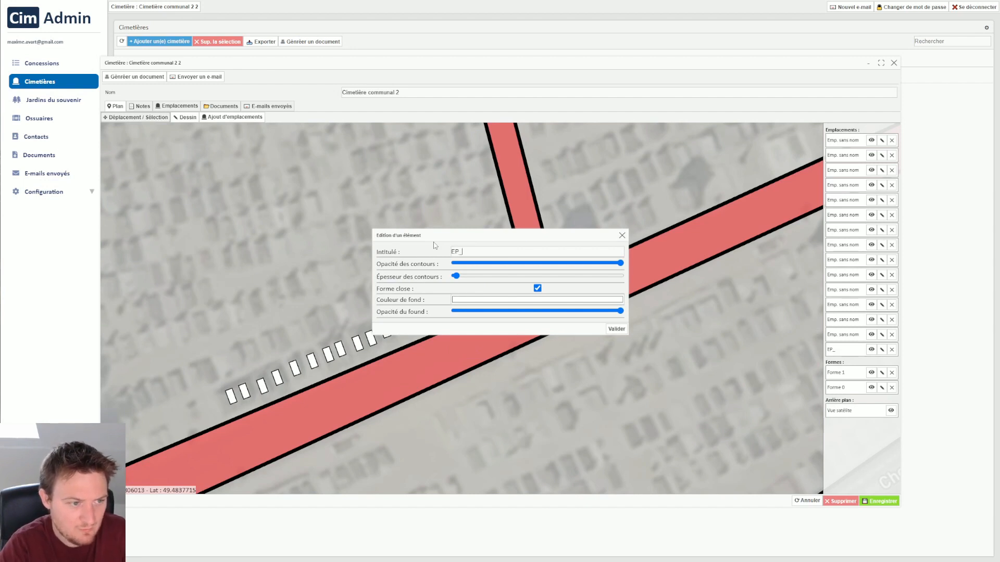
{"action": "type", "text": "_1_A"}
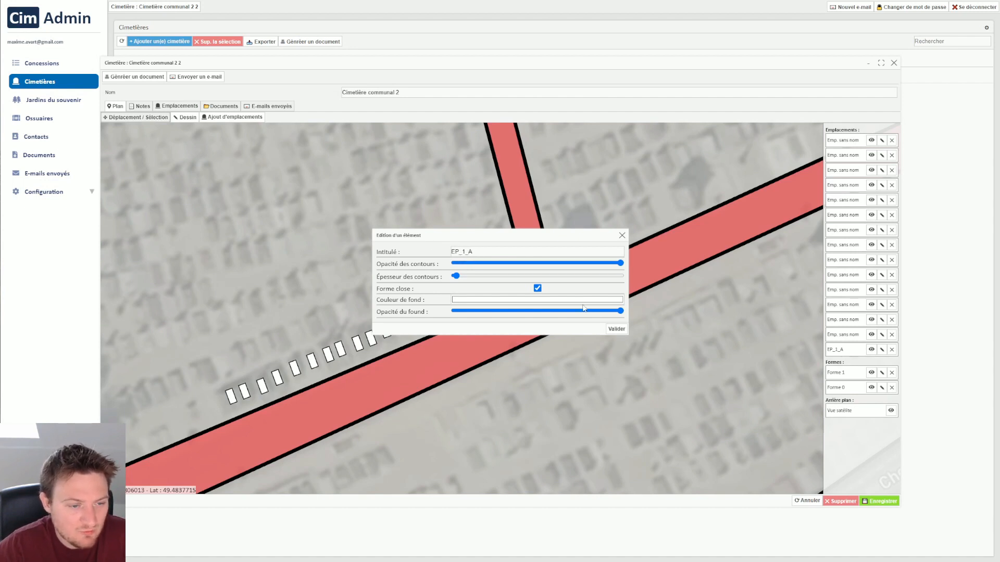
{"action": "left_click", "coordinate": [617, 330]}
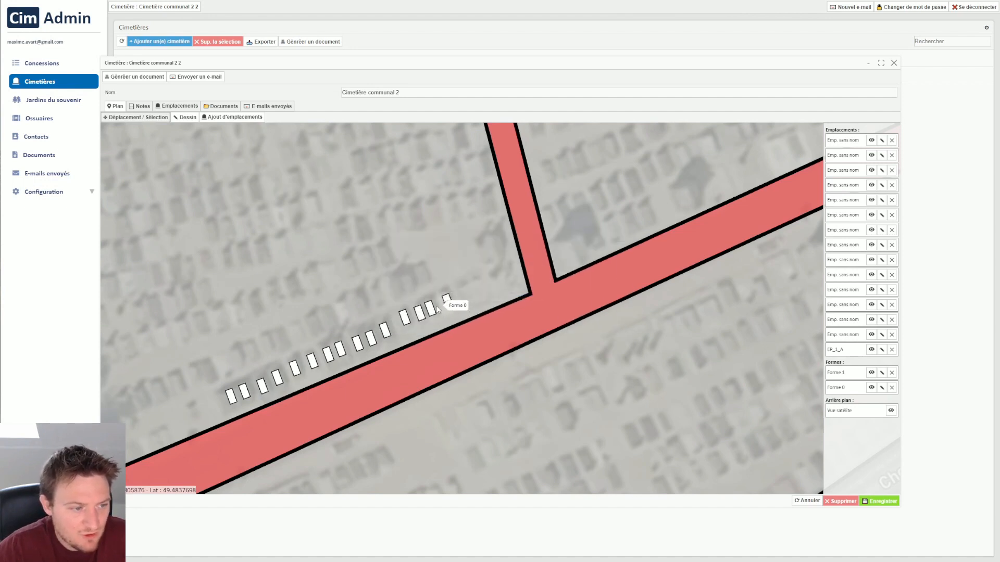
Rename the second plot from the path junction as EP_1_B.
{"action": "right_click", "coordinate": [430, 310]}
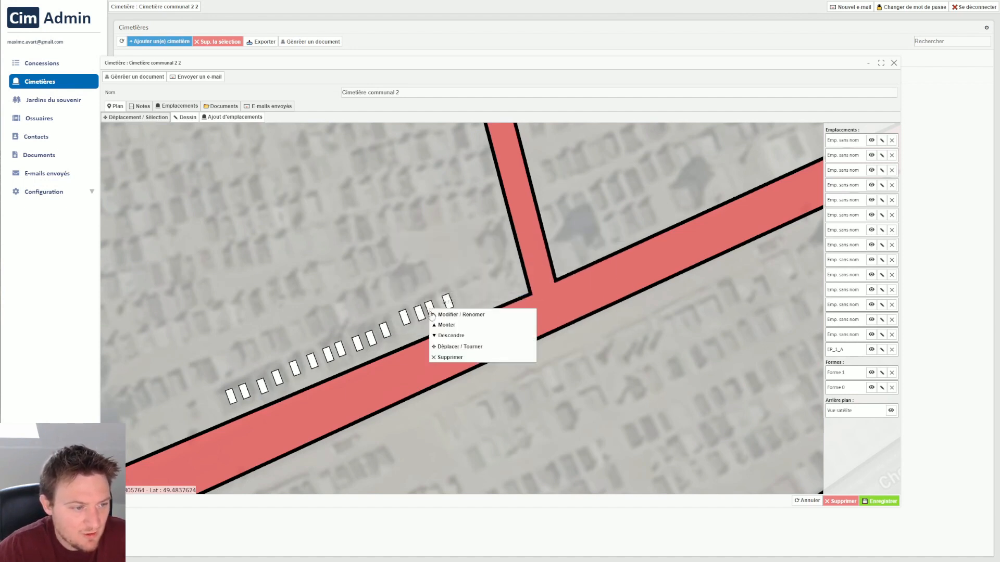
{"action": "left_click", "coordinate": [466, 315]}
{"action": "left_click", "coordinate": [376, 254]}
{"action": "type", "text": "EP_1_B"}
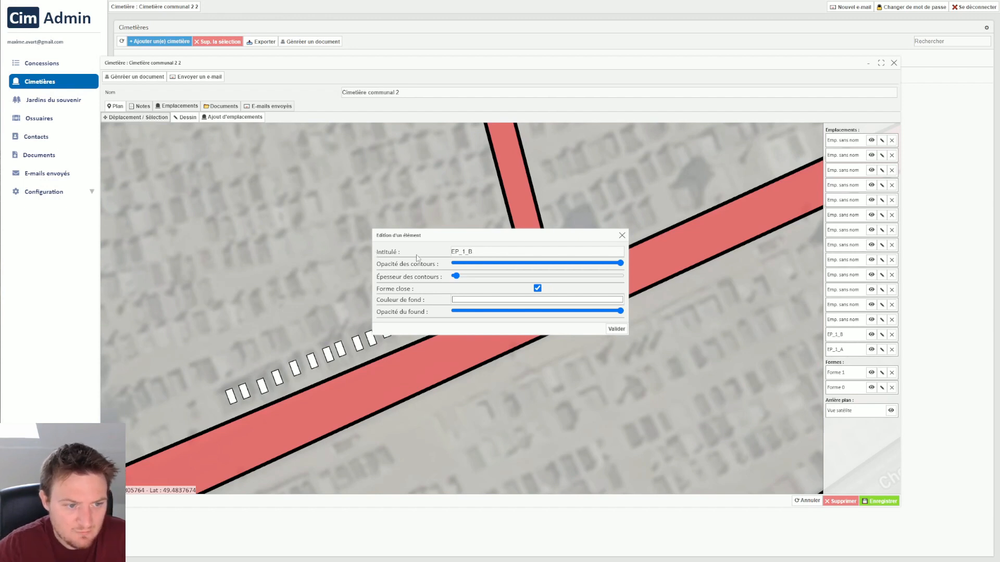
{"action": "left_click", "coordinate": [616, 329]}
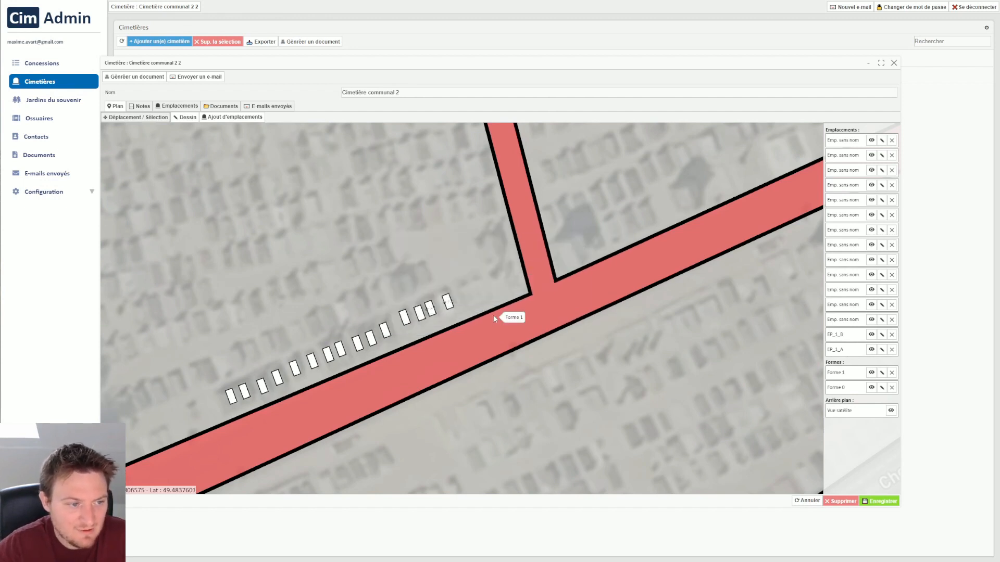
{"action": "scroll", "coordinate": [493, 263], "scroll_direction": "down", "scroll_amount": 3}
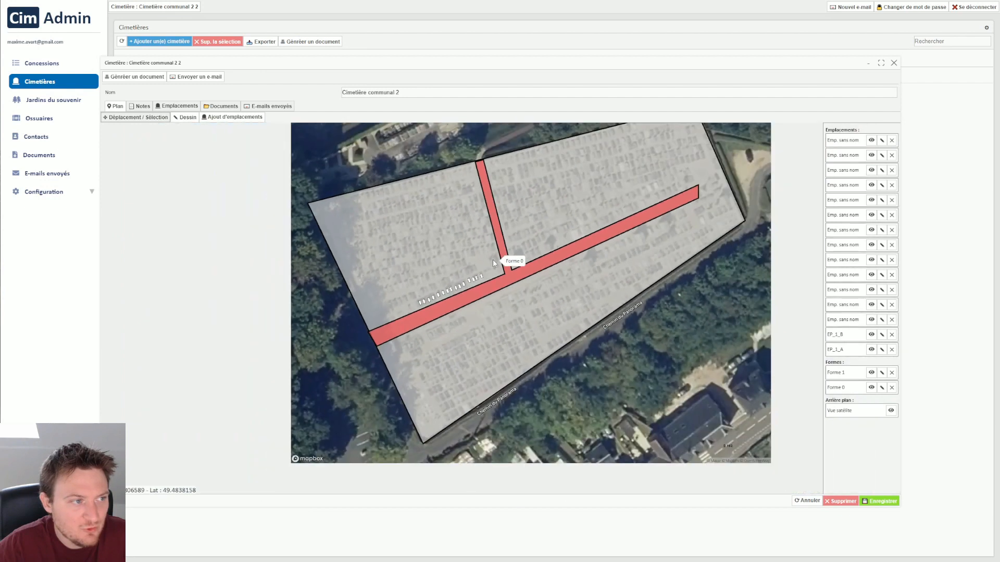